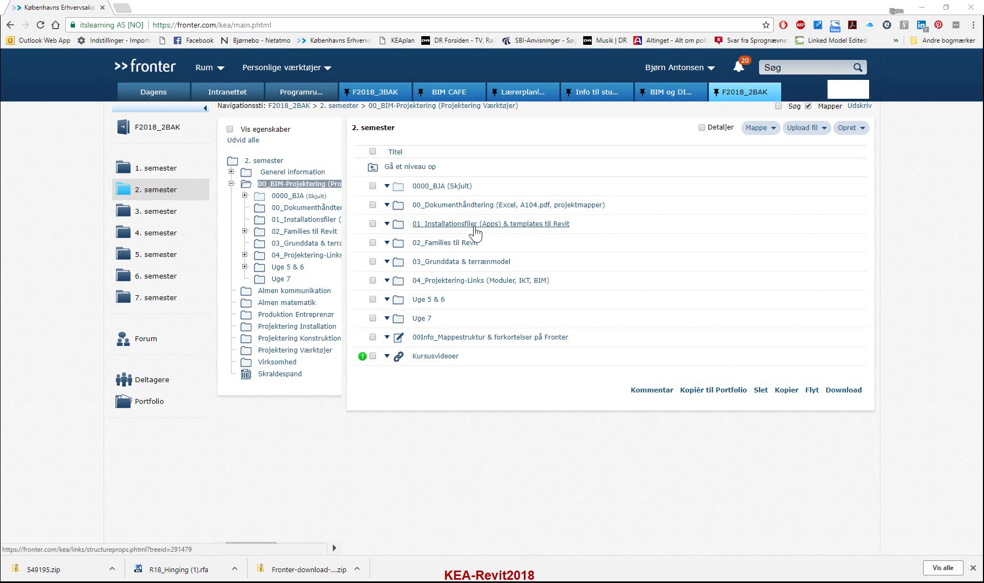
Download KEA_R18_ARC-Template_2018_01_28_V1.rte from the 01_Installationsfiler (Apps) & templates til Revit folder, saving it in Skrivebord
left_click(475, 231)
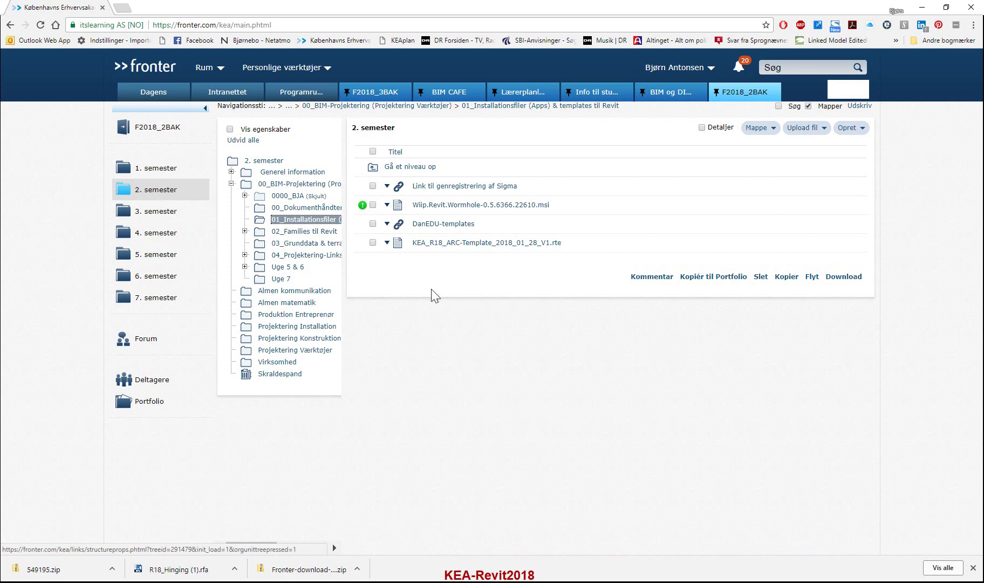
right_click(457, 244)
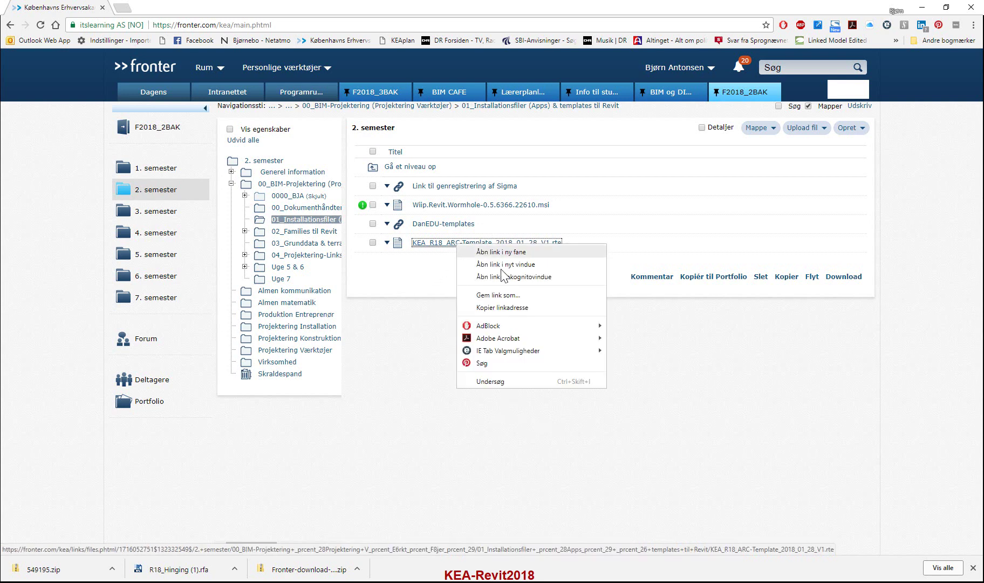
left_click(516, 292)
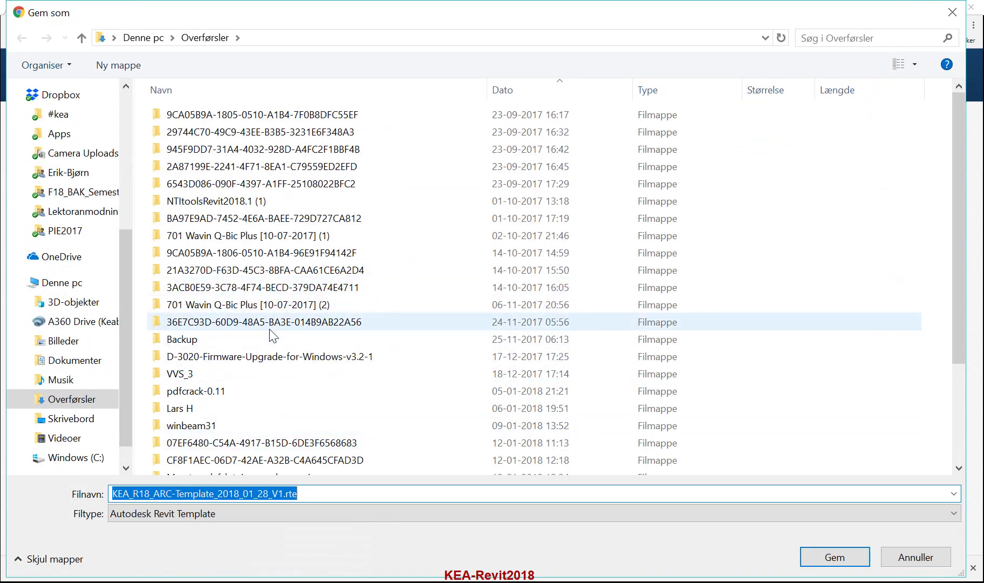
left_click_drag(127, 317, 120, 173)
left_click(71, 123)
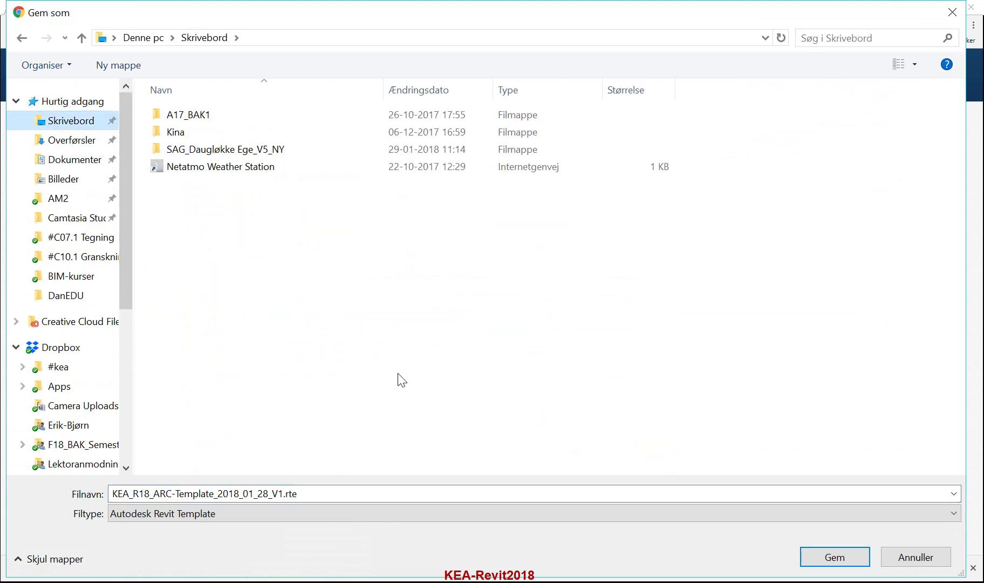
left_click(836, 559)
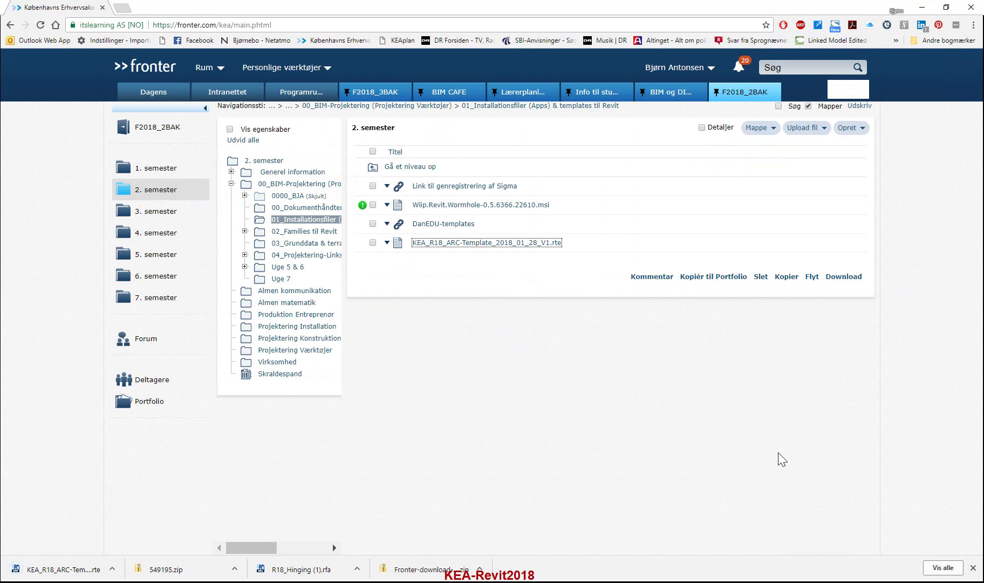
Switch to Revit and start adding a project template file in the File Locations options
key("alt+Tab")
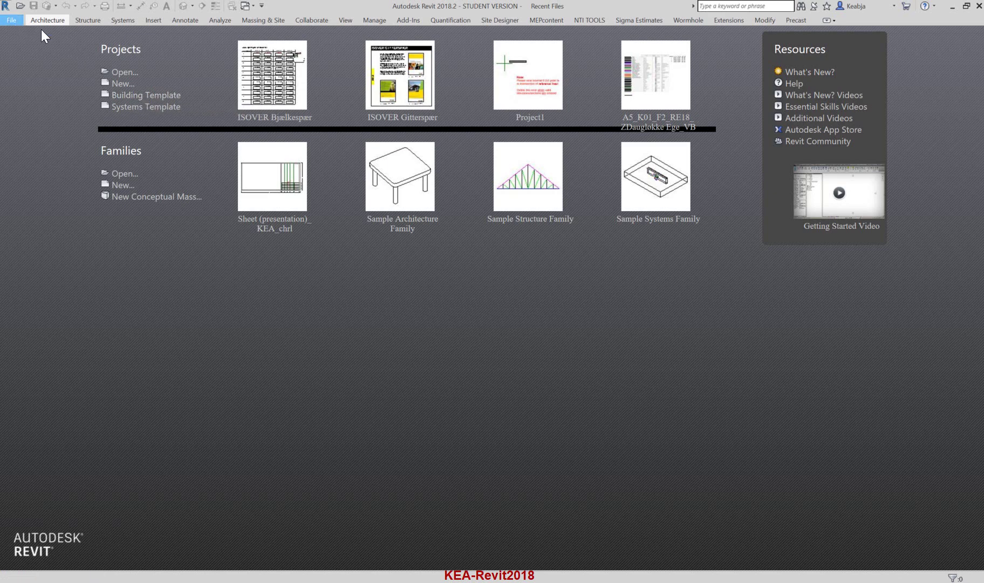
left_click(12, 20)
left_click(162, 367)
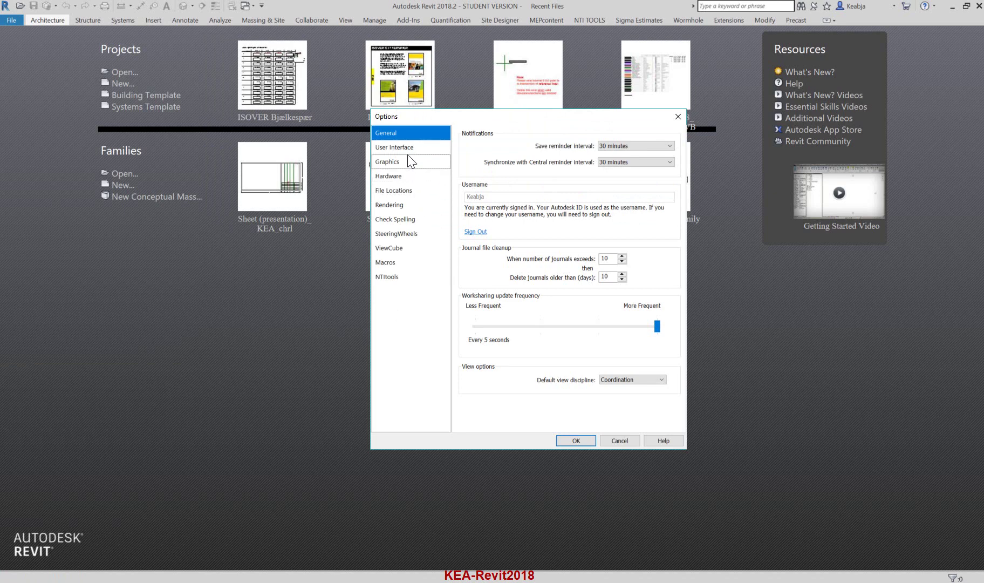
left_click(400, 191)
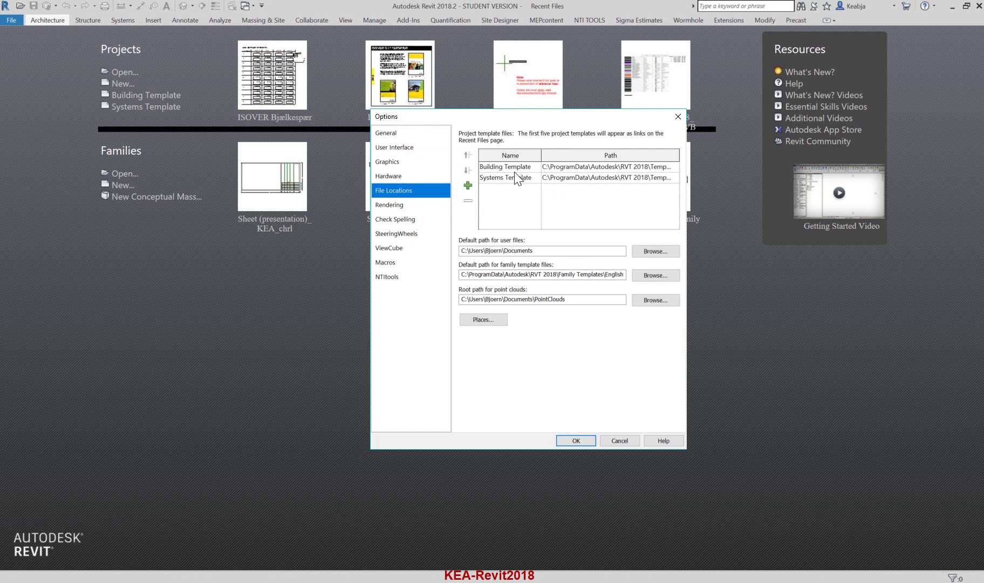
left_click(468, 185)
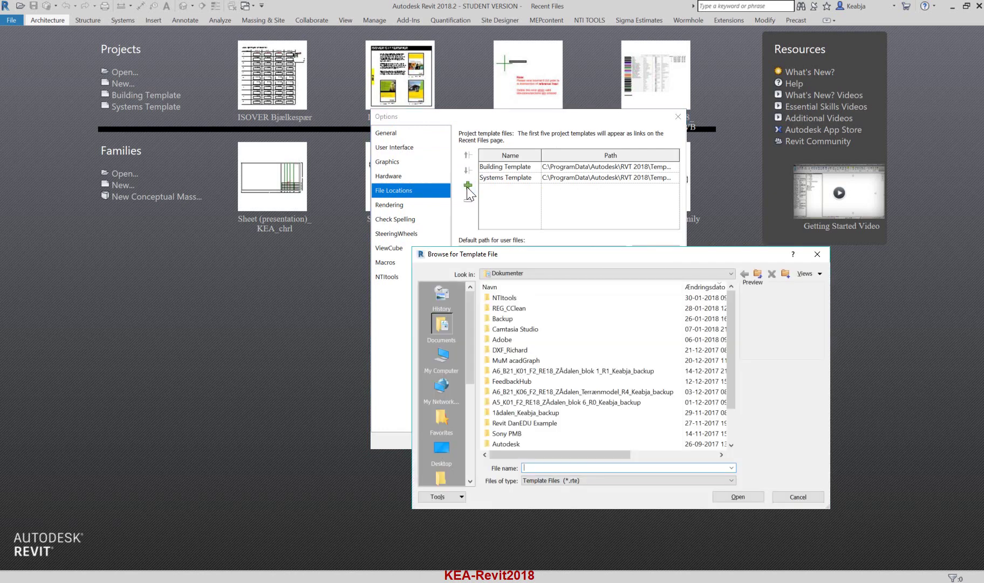
left_click_drag(635, 257, 421, 87)
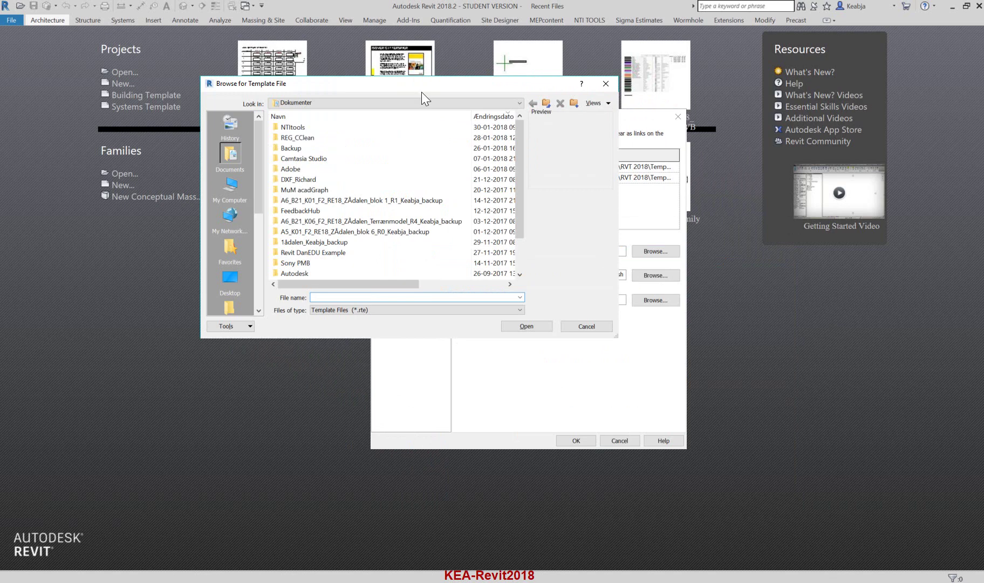
Copy KEA_R18_ARC-Template_2018_01_28_V1.rte from the desktop folder in the template file browser
left_click(229, 278)
left_click(345, 128)
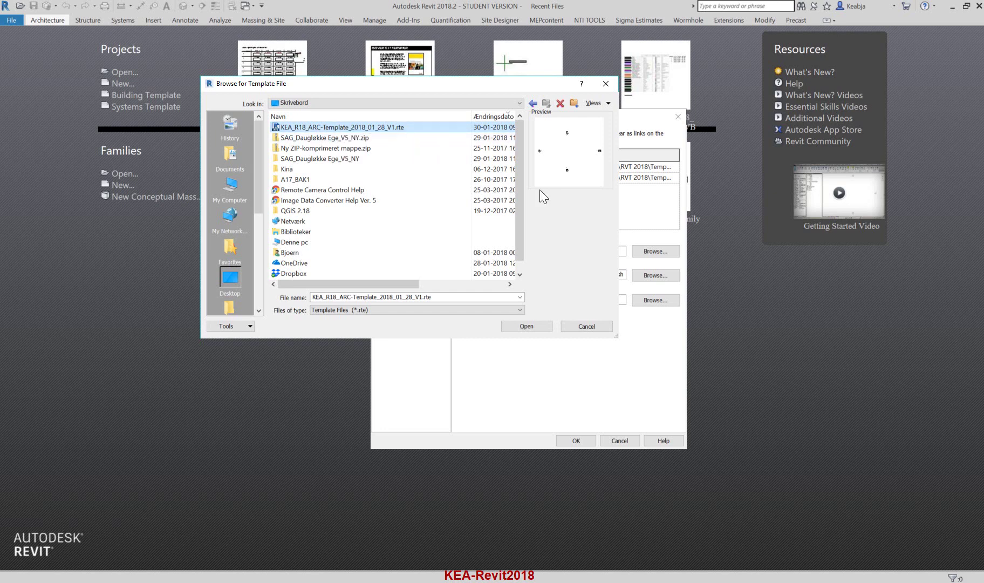
left_click(419, 147)
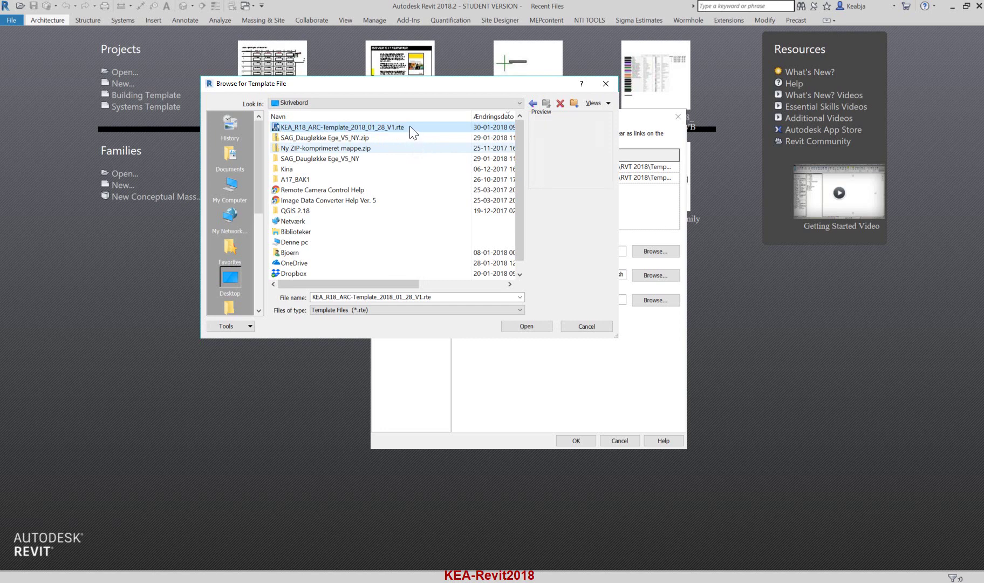
left_click(409, 130)
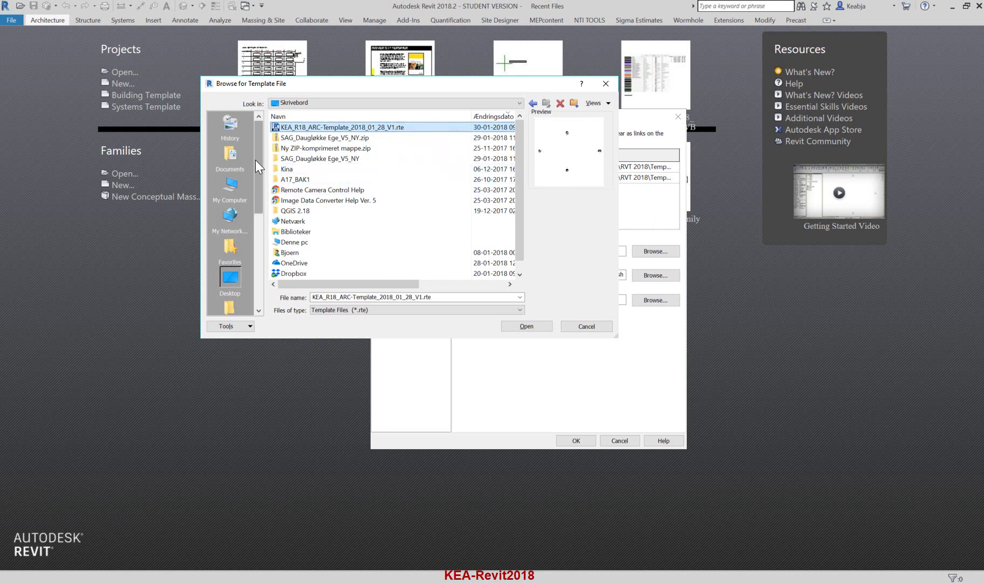
Browse from the Metric Library up to the RVT 2018 folder and open its Templates subfolder
left_click_drag(257, 162, 252, 266)
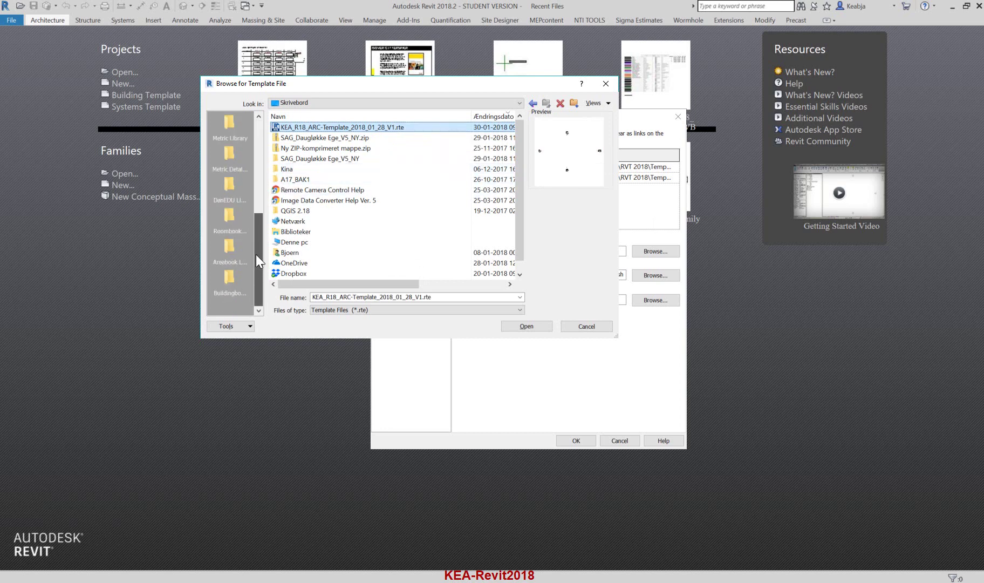
scroll(256, 255, "up", 1)
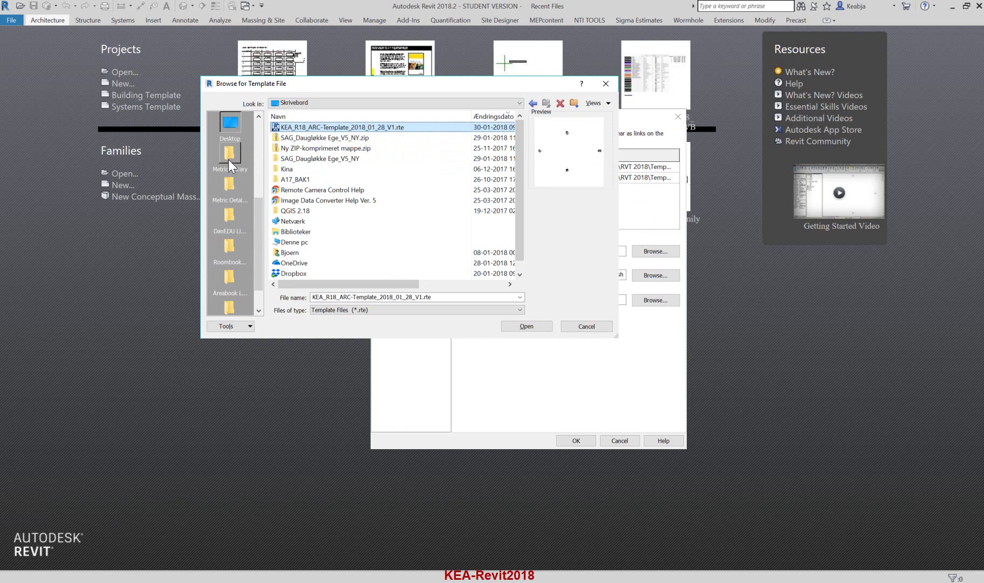
left_click(229, 155)
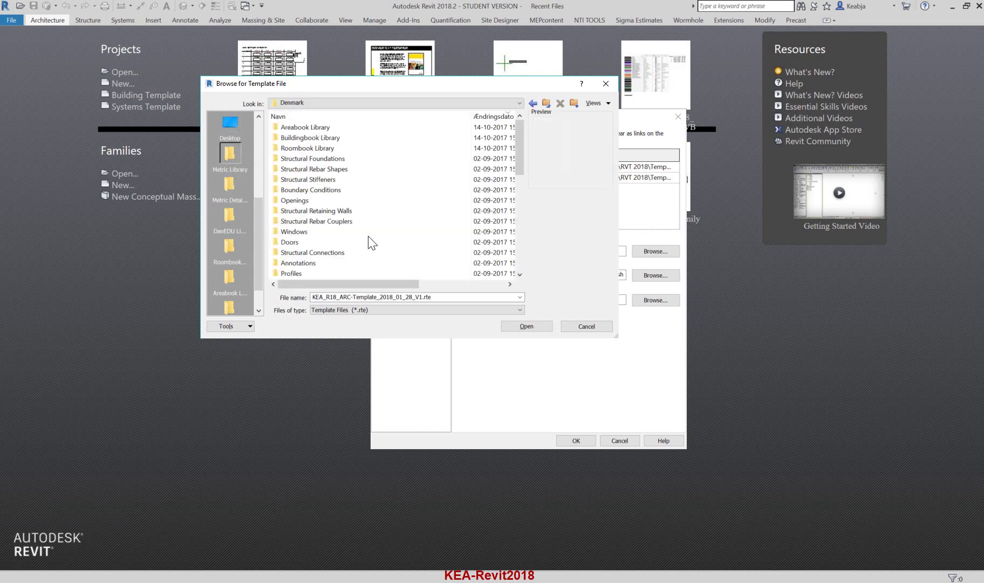
left_click(549, 106)
left_click(546, 104)
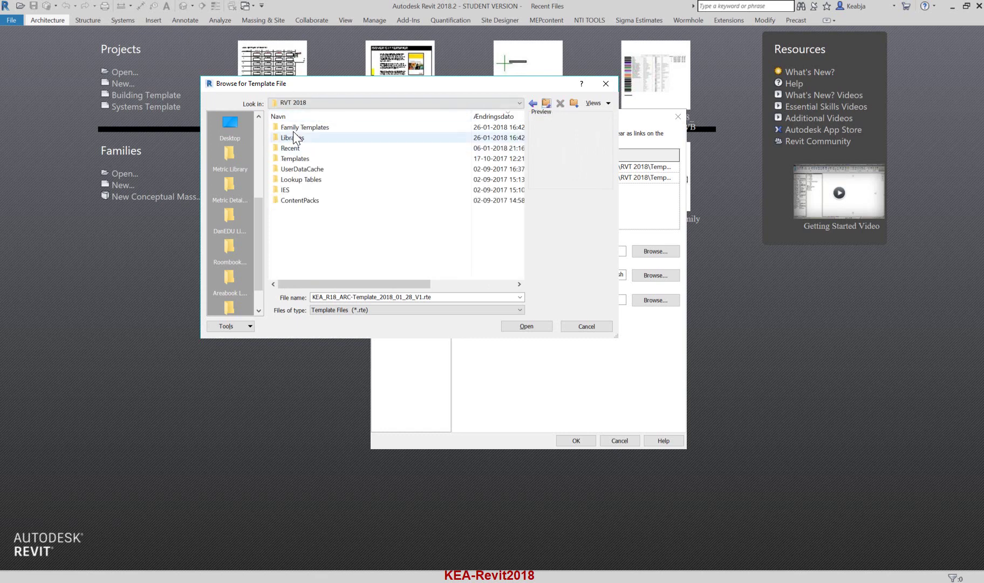
left_click(546, 103)
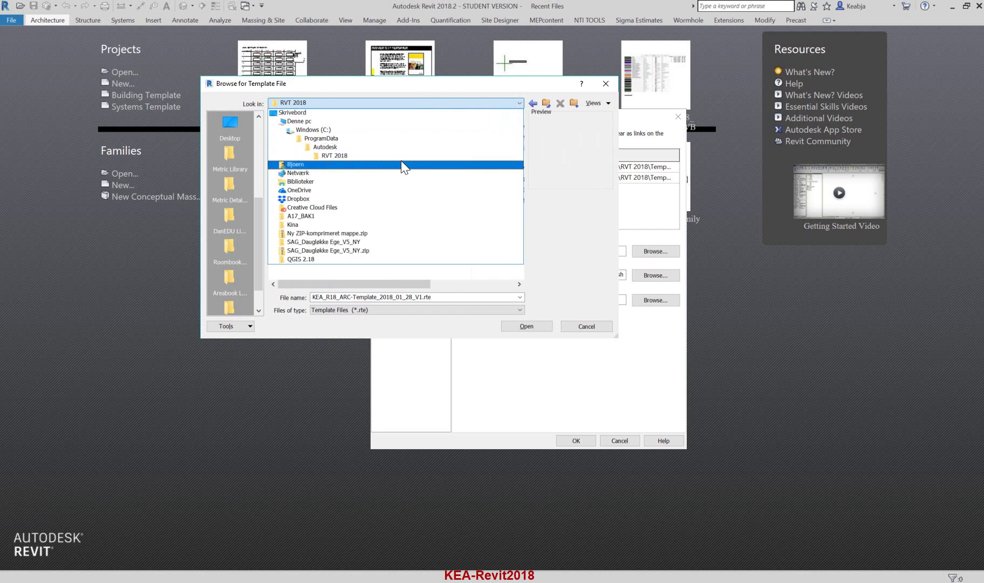
left_click(623, 243)
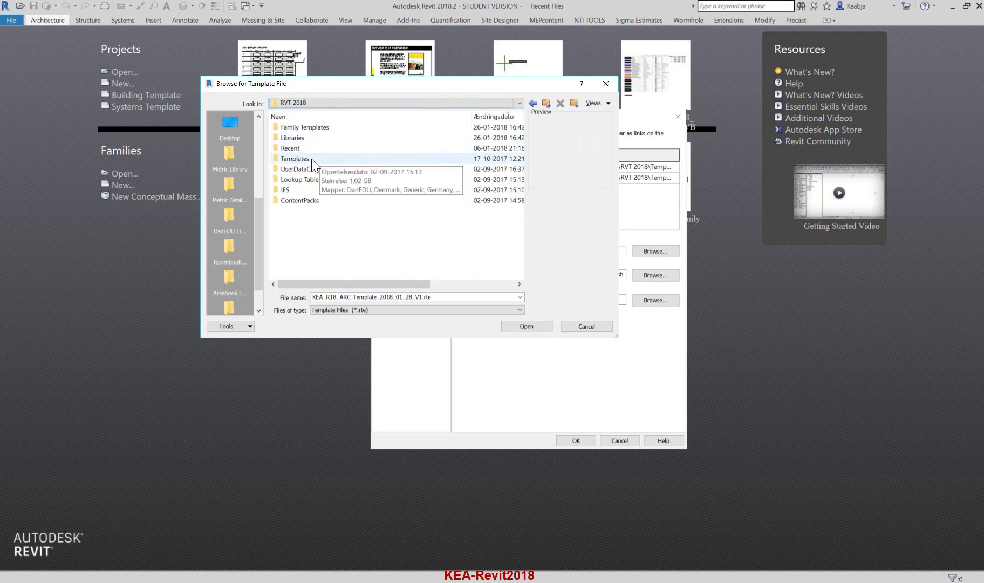
double_click(295, 158)
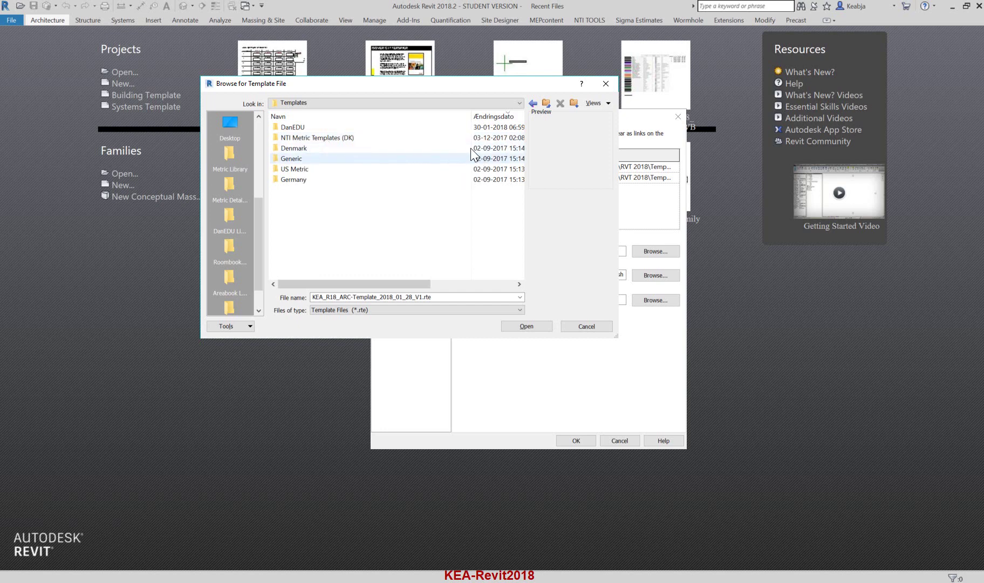
Paste KEA_R18_ARC-Template_2018_01_28_V1.rte into the Templates folder and add that copy to the project template list
double_click(286, 128)
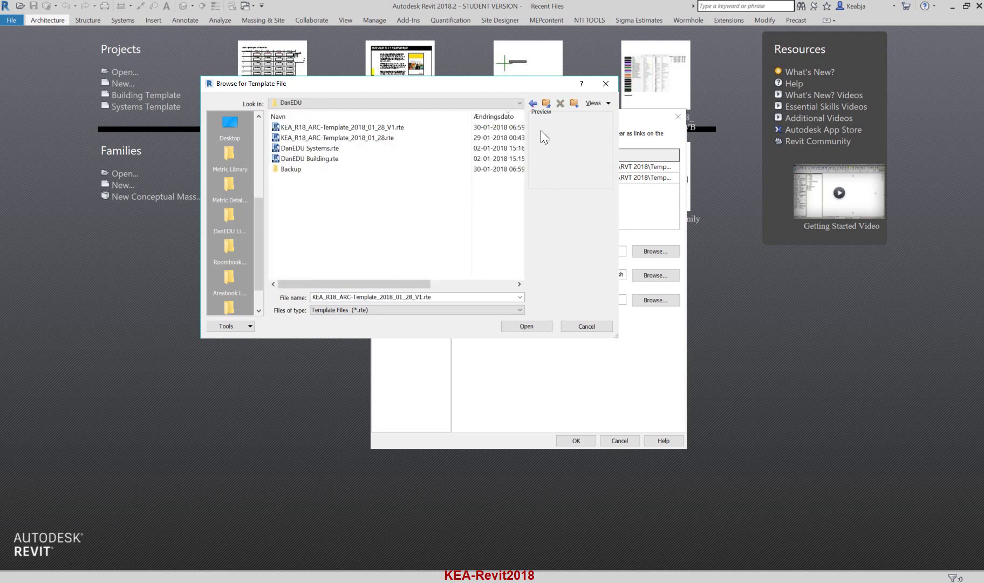
left_click(546, 103)
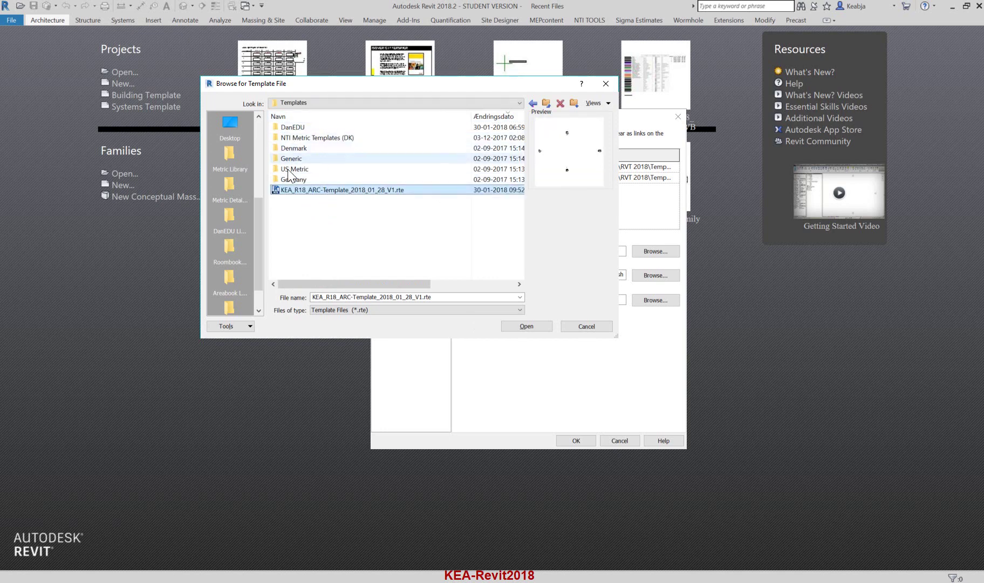
left_click(412, 259)
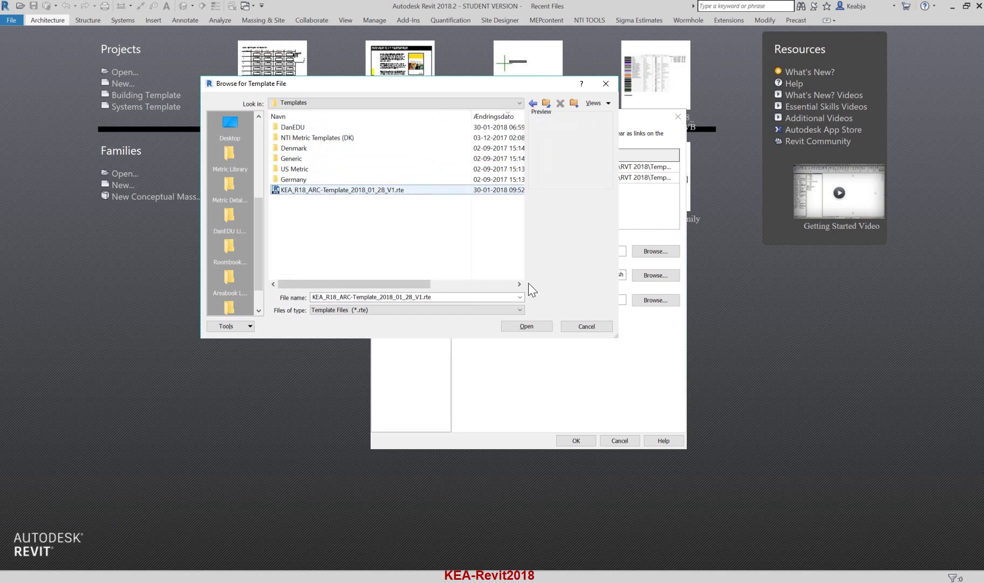
left_click(537, 325)
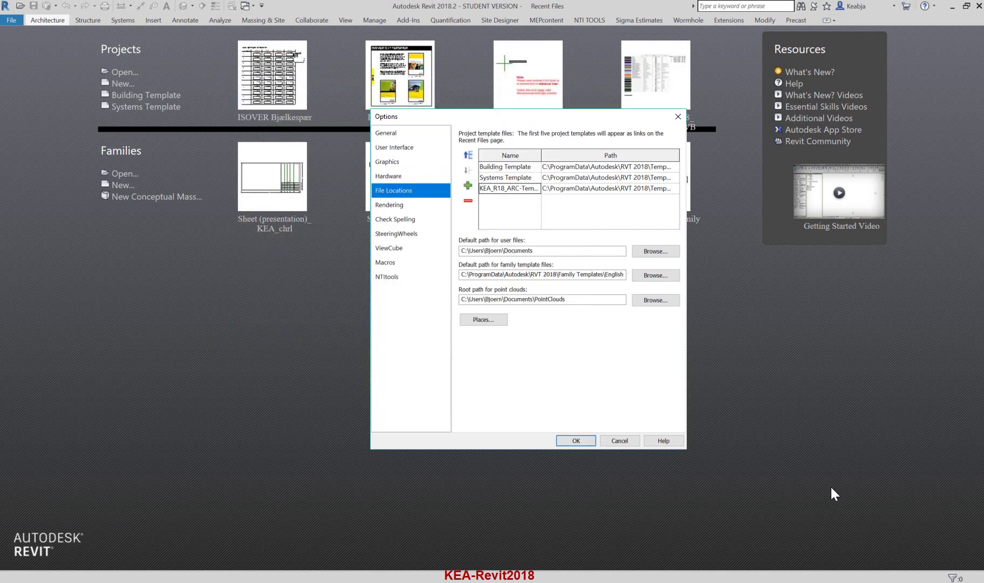
Move the KEA_R18_ARC template to the first place in the project template list and save the options
key("space")
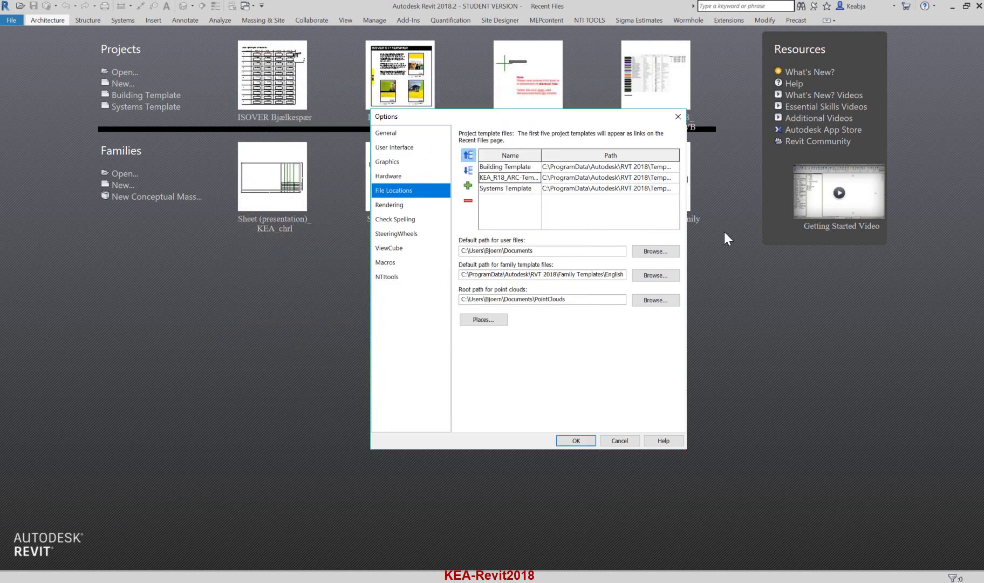
key("space")
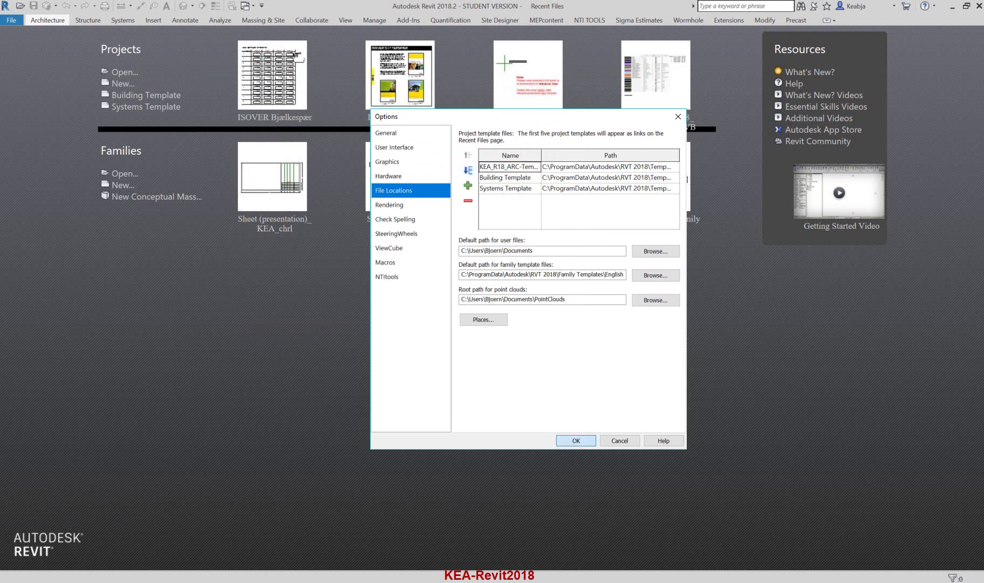
left_click(576, 440)
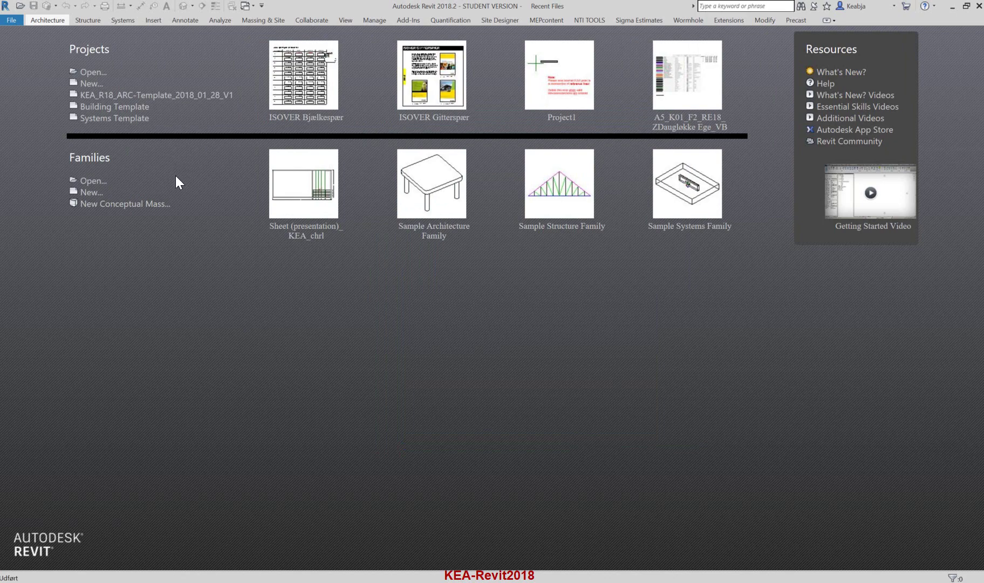
Create a new project from the KEA_R18_ARC-Template_2018_01_28_V1 template and expand Views (all) in the Project Browser
left_click(278, 151)
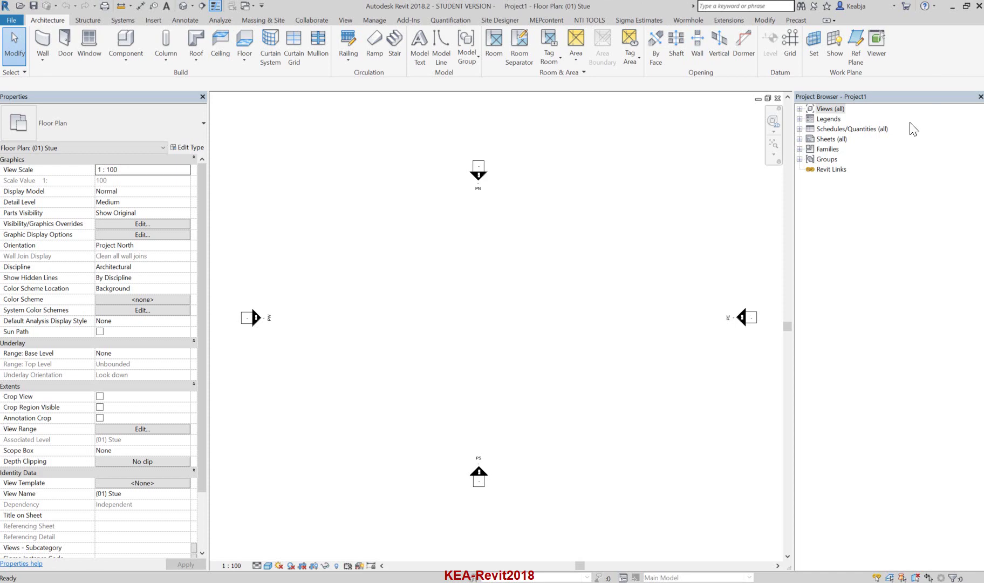
left_click(800, 109)
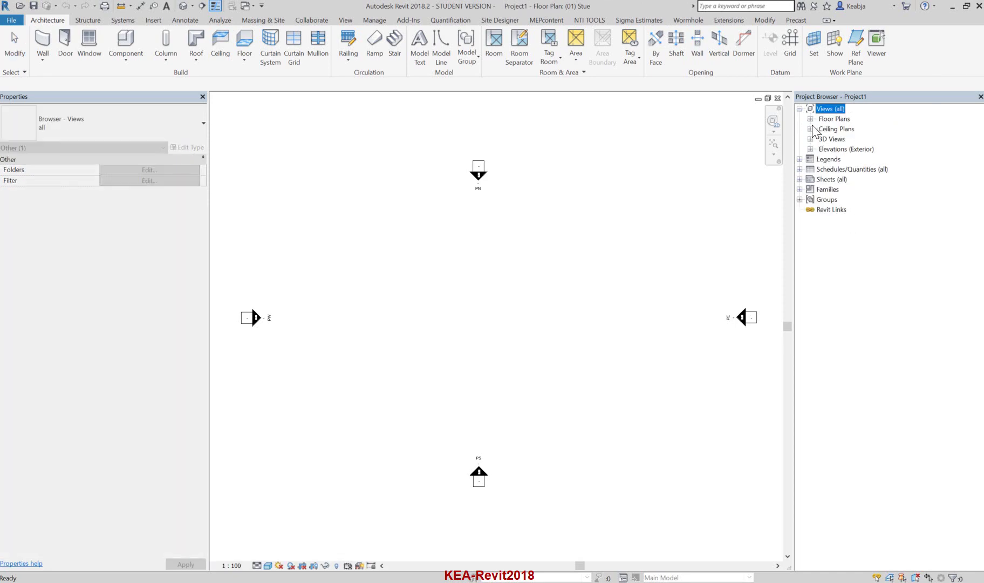
Try the Responsibility scheme in the browser organization for views, and return it to the all scheme
right_click(830, 110)
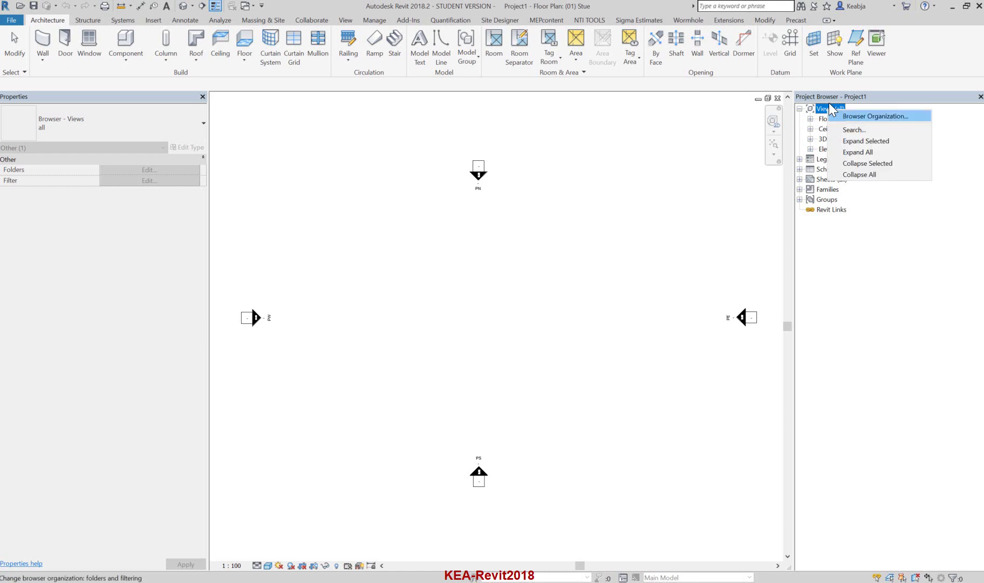
left_click(852, 116)
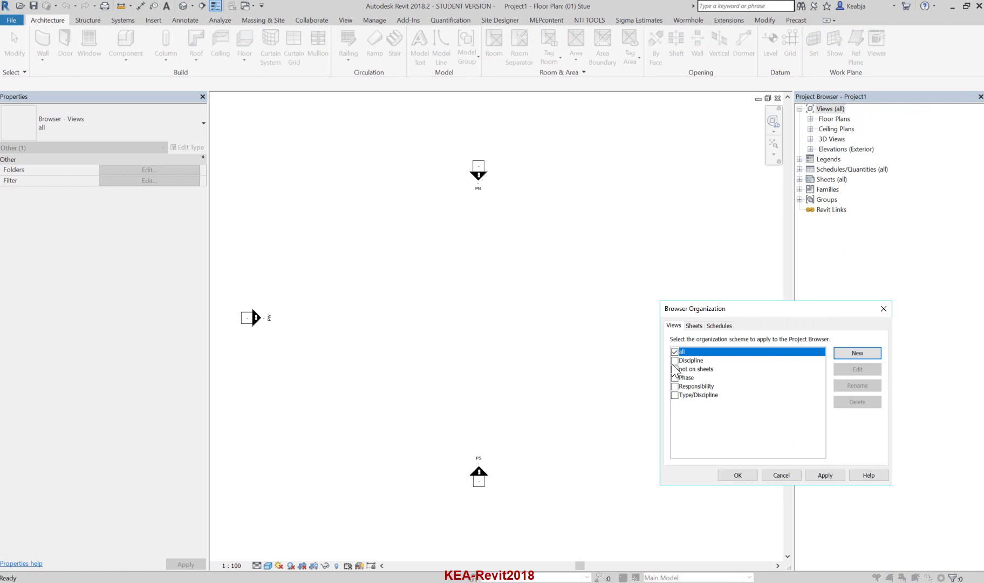
left_click_drag(761, 308, 702, 246)
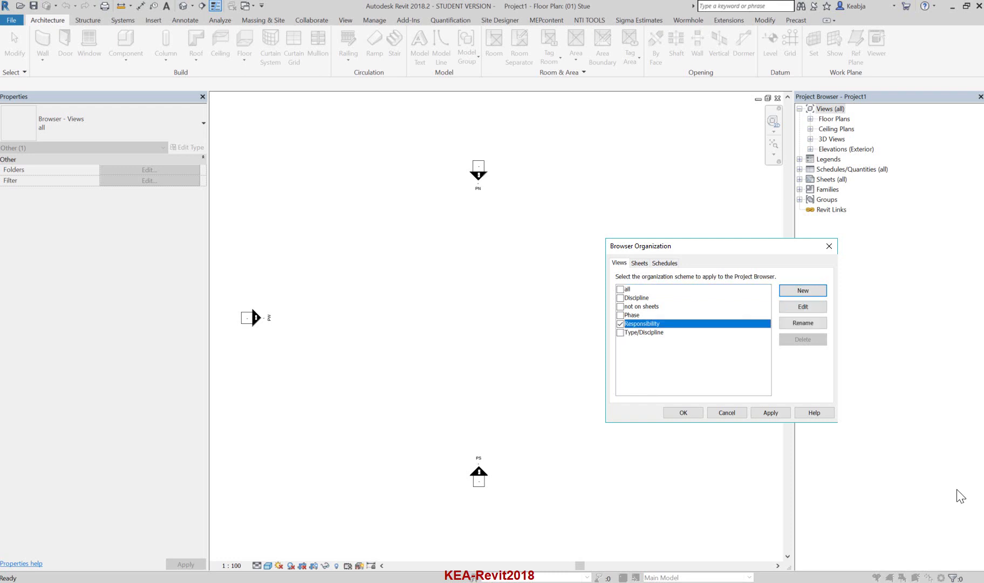
left_click(624, 323)
left_click(620, 289)
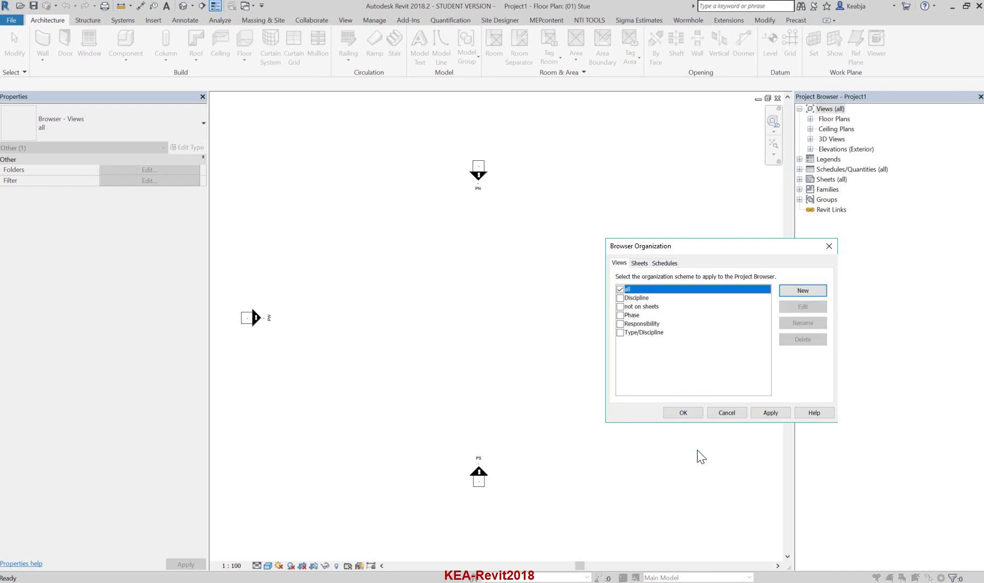
left_click(685, 413)
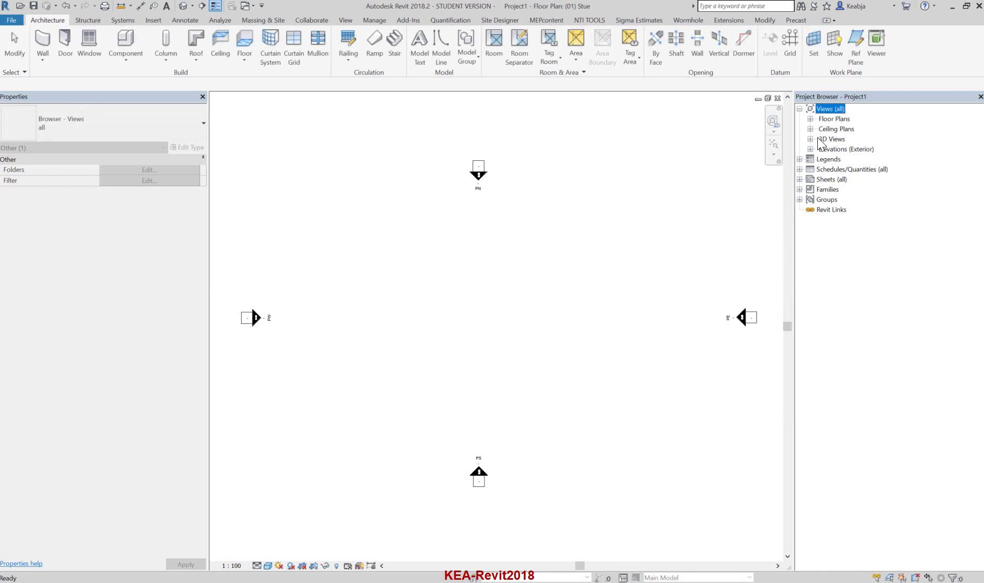
Expand the Floor Plans group in the Project Browser to examine the template's plan views
left_click(811, 119)
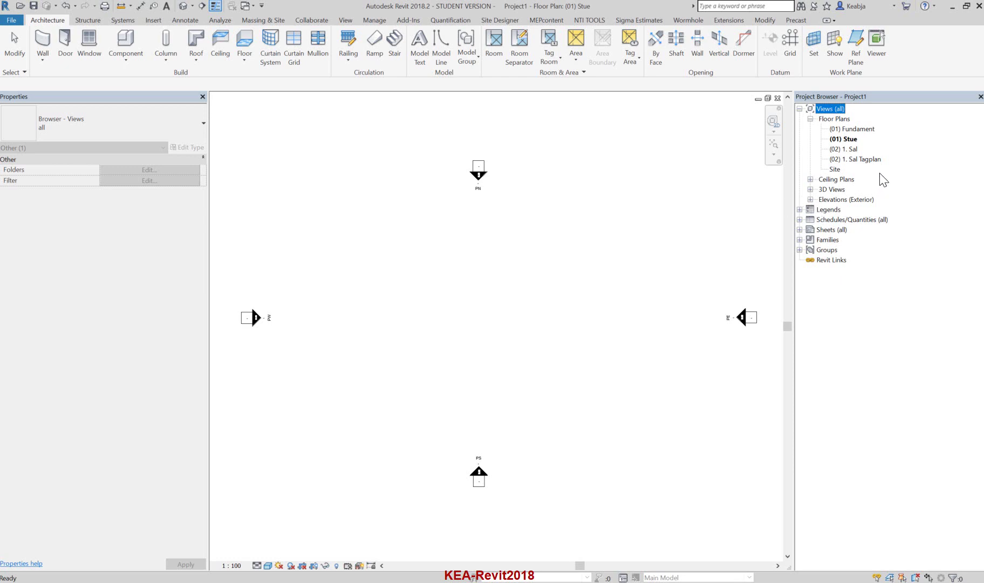
Expand the Legends group, open the BIPS/MOLIO - Hatch Pattern legend and select the tag on the third pattern
left_click(800, 210)
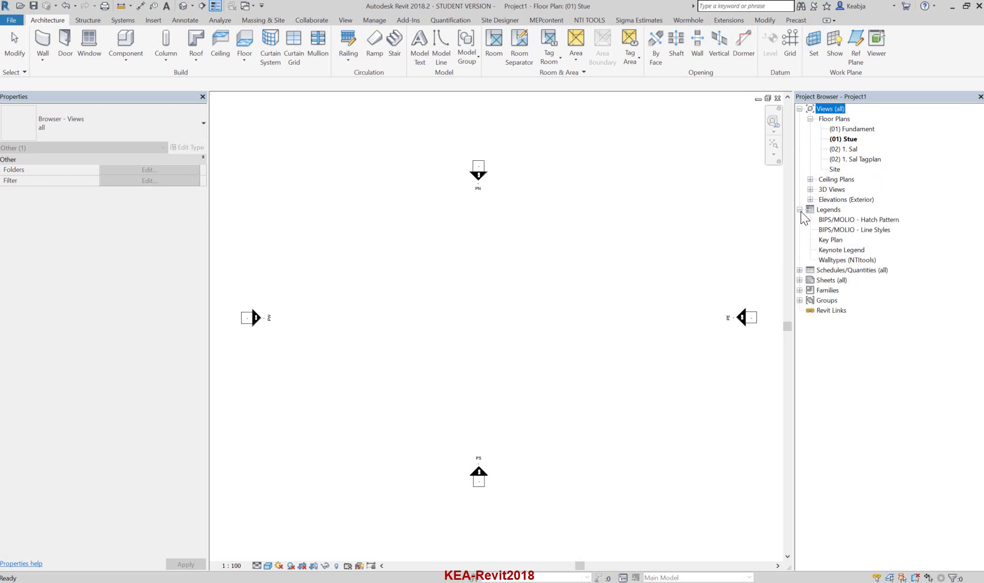
double_click(838, 220)
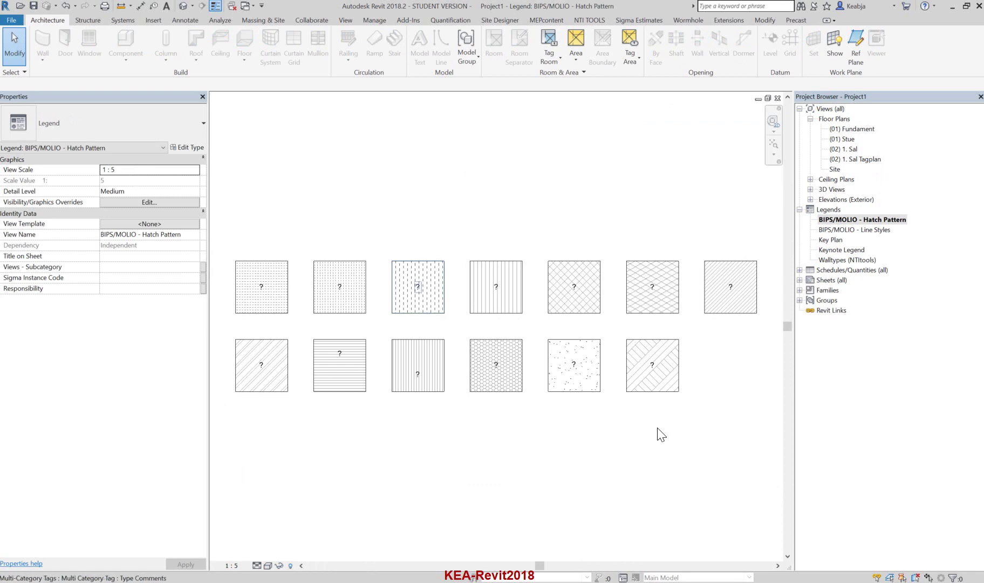
left_click(418, 287)
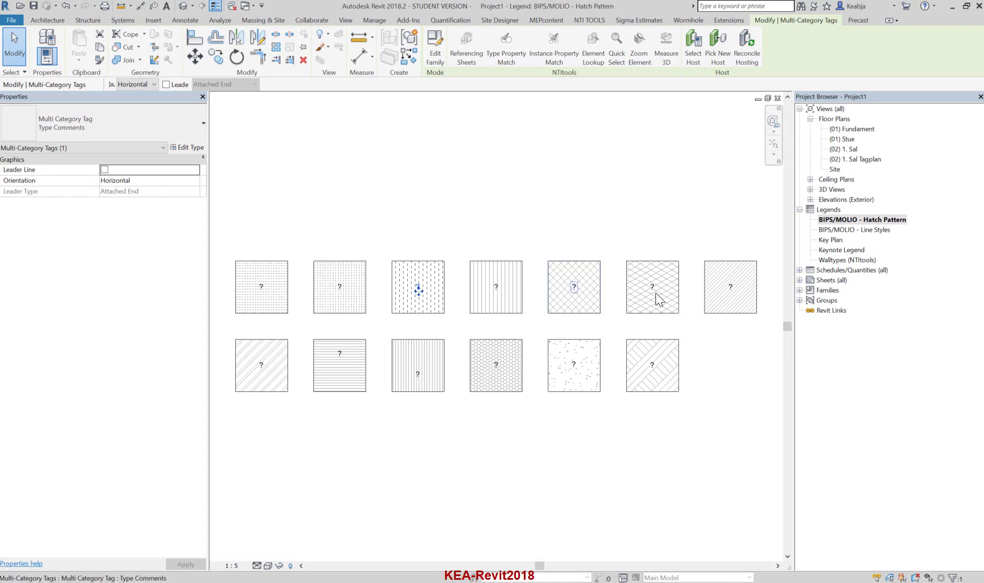
Open the BIPS/MOLIO - Line Styles legend and examine its Danish line names beside the matching line categories
double_click(862, 230)
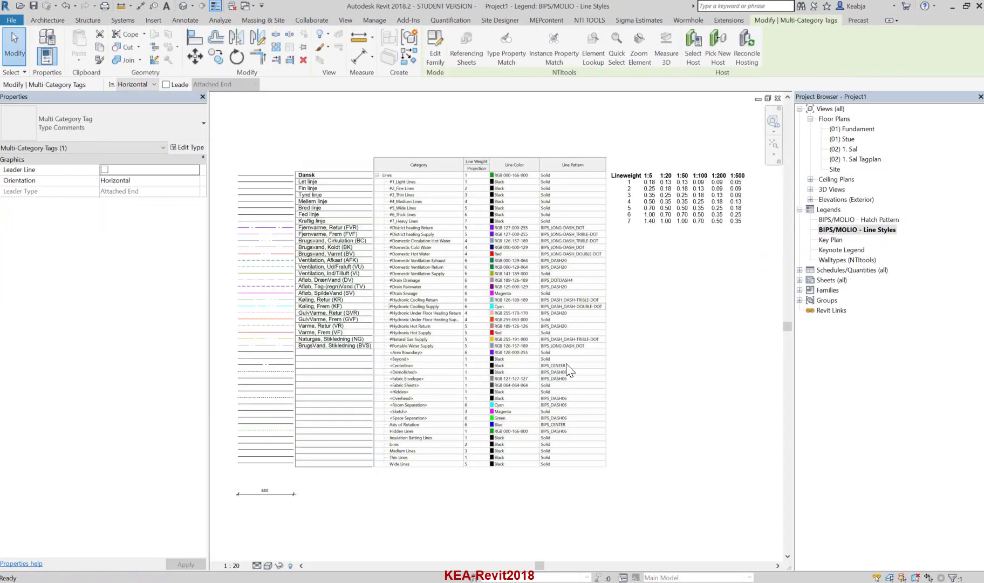
scroll(268, 302, "up", 2)
middle_click_drag(394, 306, 585, 313)
scroll(674, 360, "up", 2)
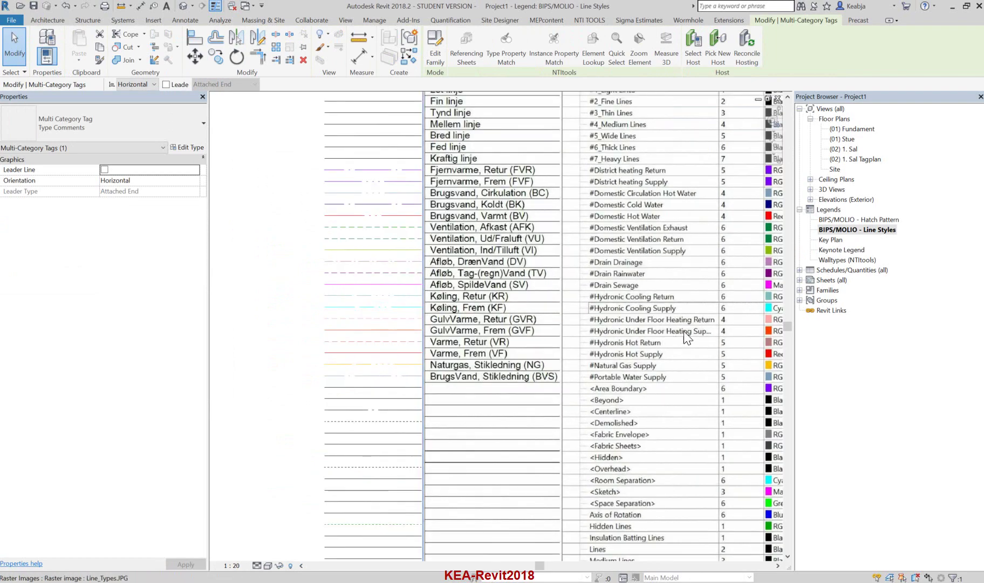
middle_click_drag(685, 334, 692, 418)
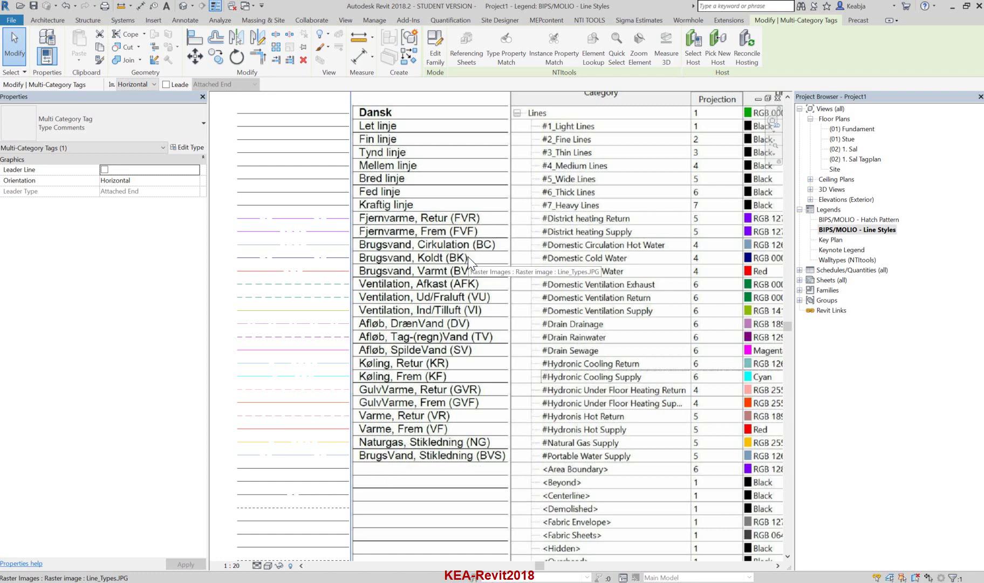
scroll(450, 314, "down", 1)
middle_click_drag(507, 367, 529, 428)
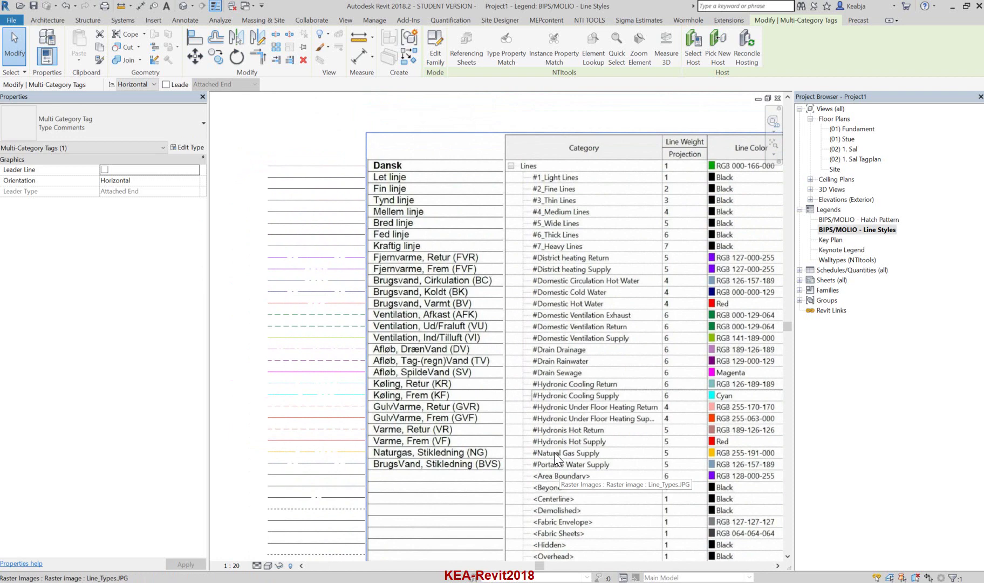
Review the project's Line Styles settings for weight, color and pattern, and close them without changes
left_click(375, 20)
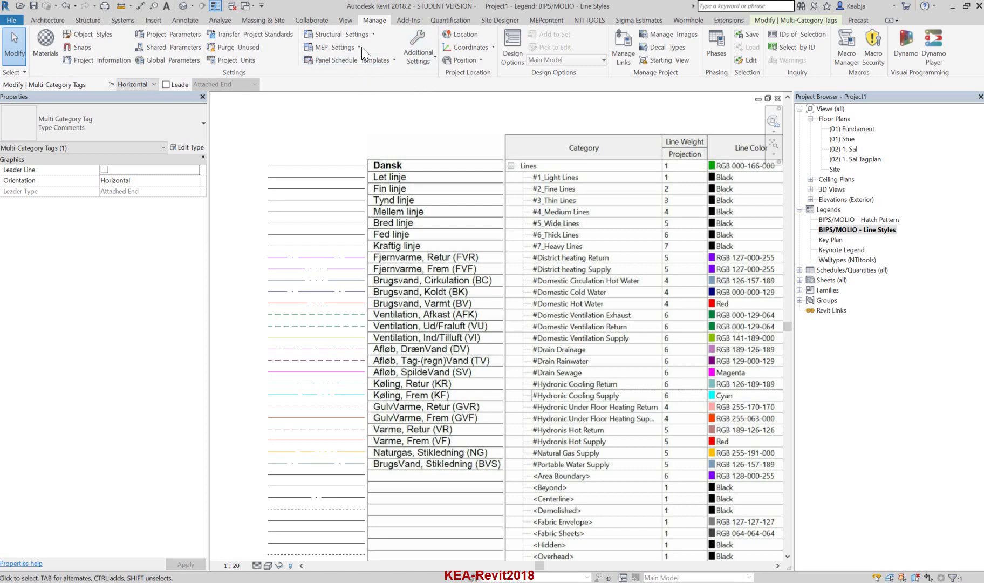
left_click(423, 62)
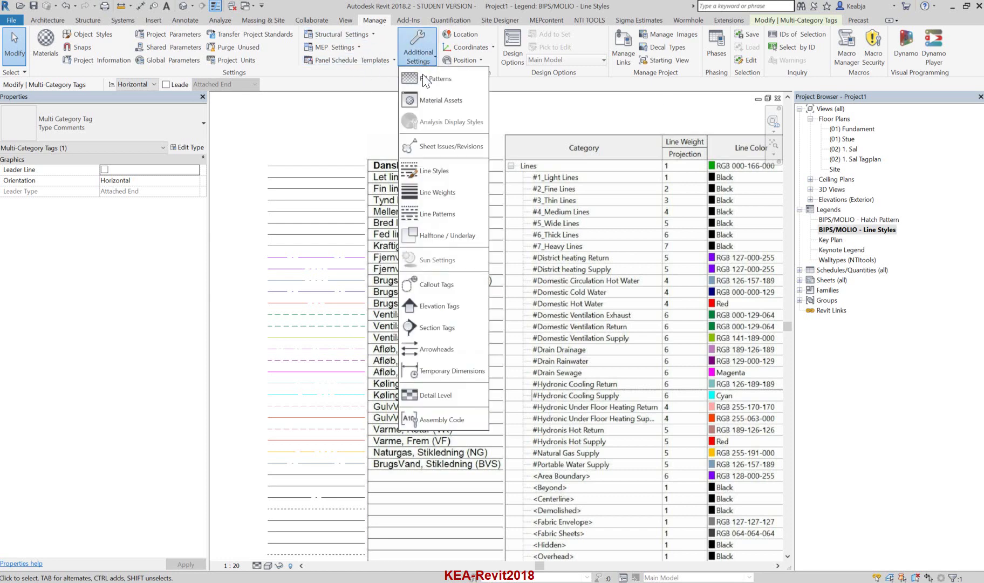
left_click(439, 165)
left_click(504, 78)
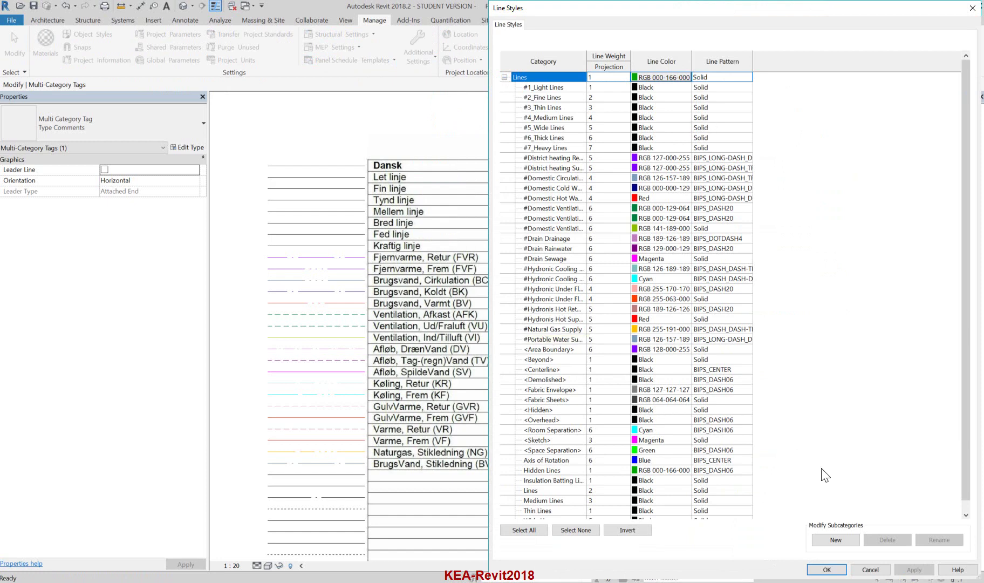
left_click(870, 571)
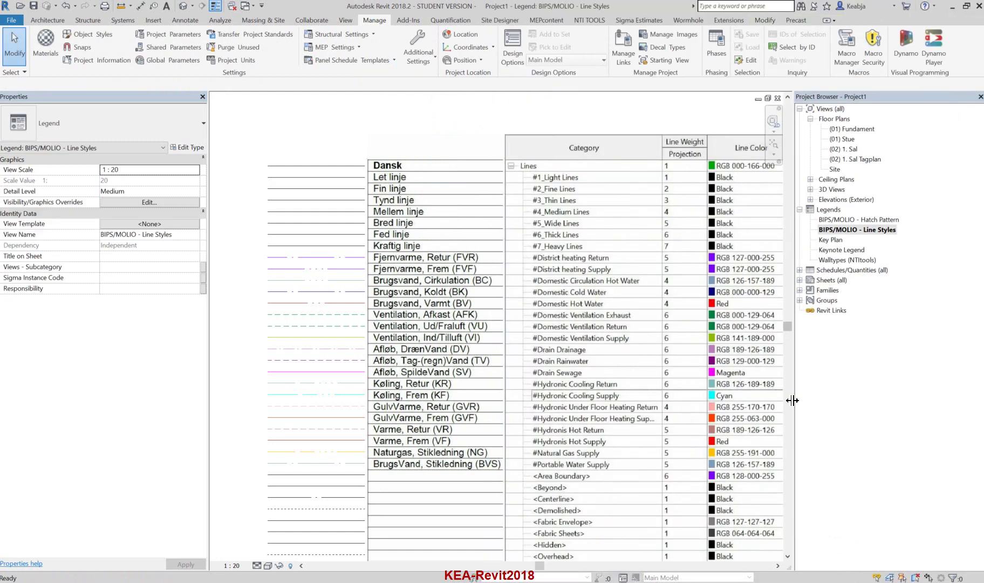
Start a Detail Line, look through the available line styles for new lines, and leave the command without drawing
scroll(601, 225, "down", 1)
middle_click_drag(602, 226, 525, 242)
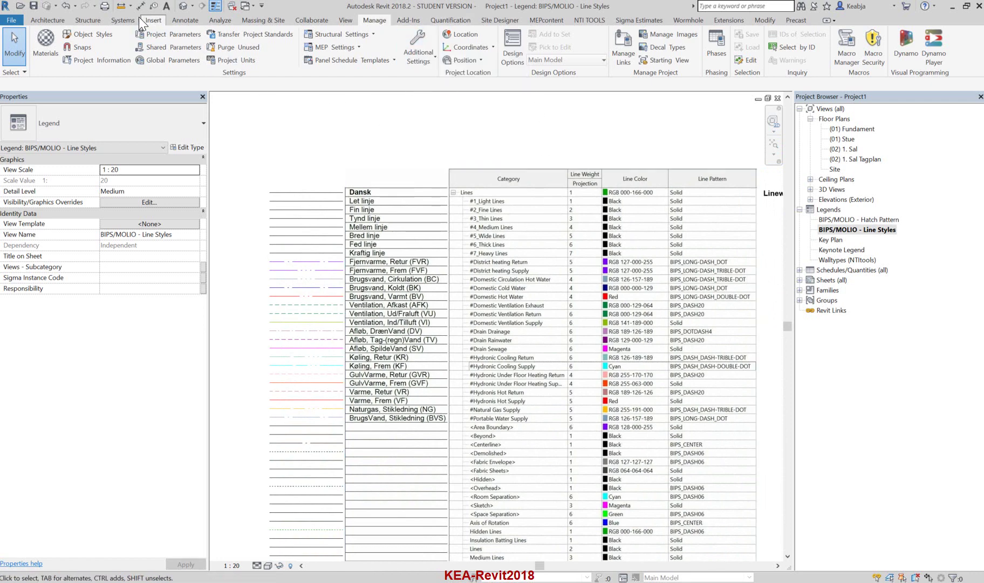
left_click(186, 21)
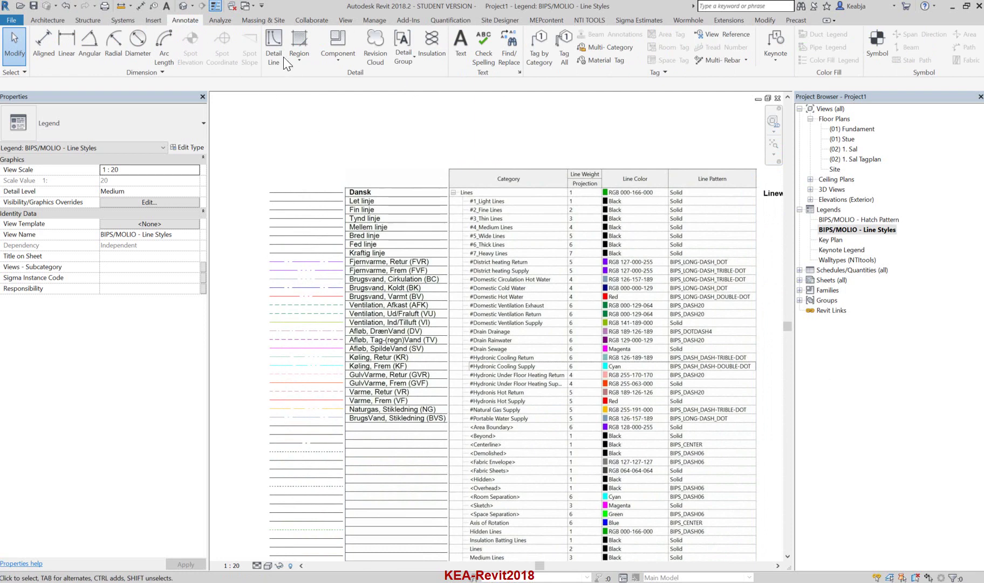
left_click(273, 44)
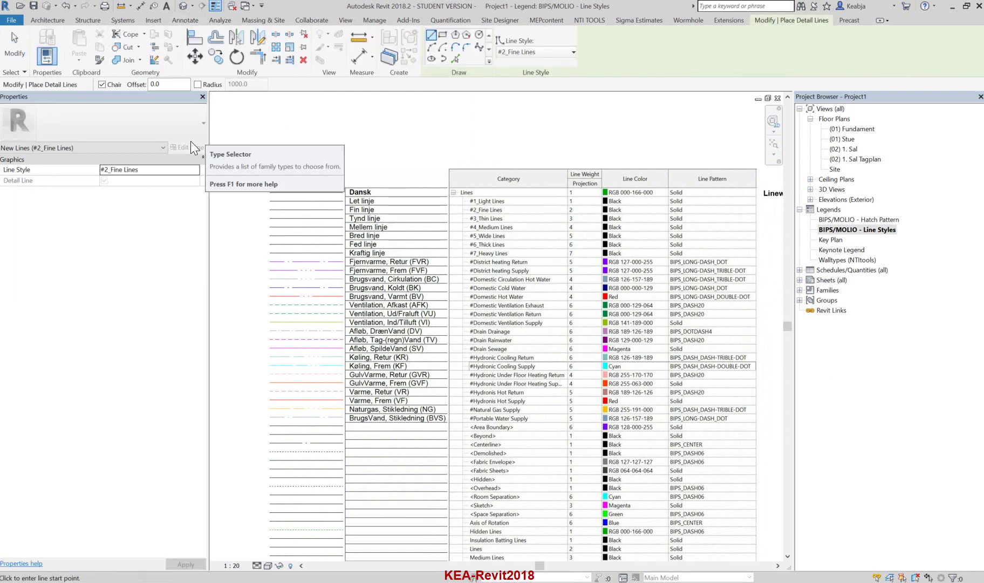
left_click(163, 148)
left_click(162, 149)
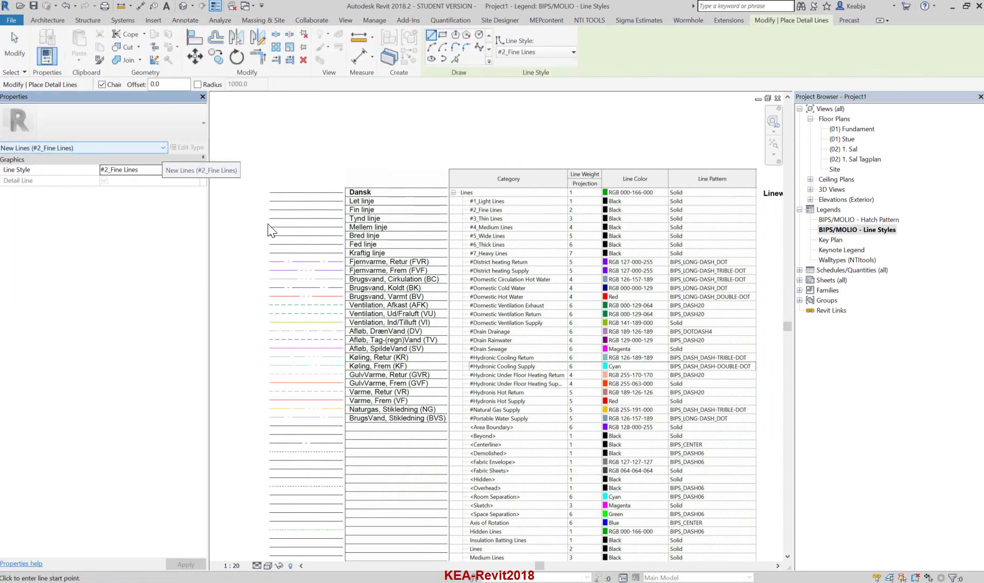
left_click(162, 170)
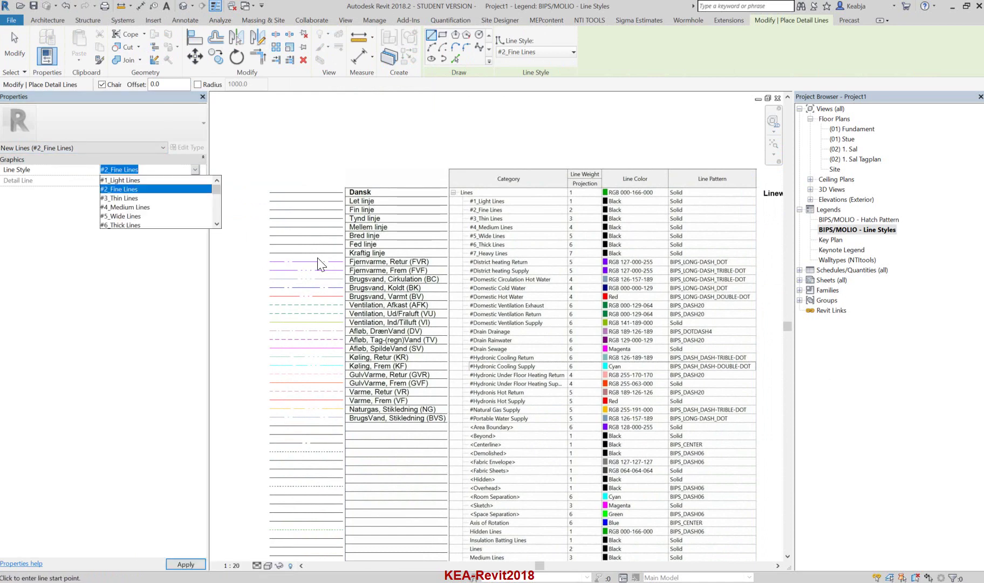
scroll(212, 202, "down", 10)
left_click_drag(213, 204, 213, 181)
left_click_drag(218, 192, 218, 207)
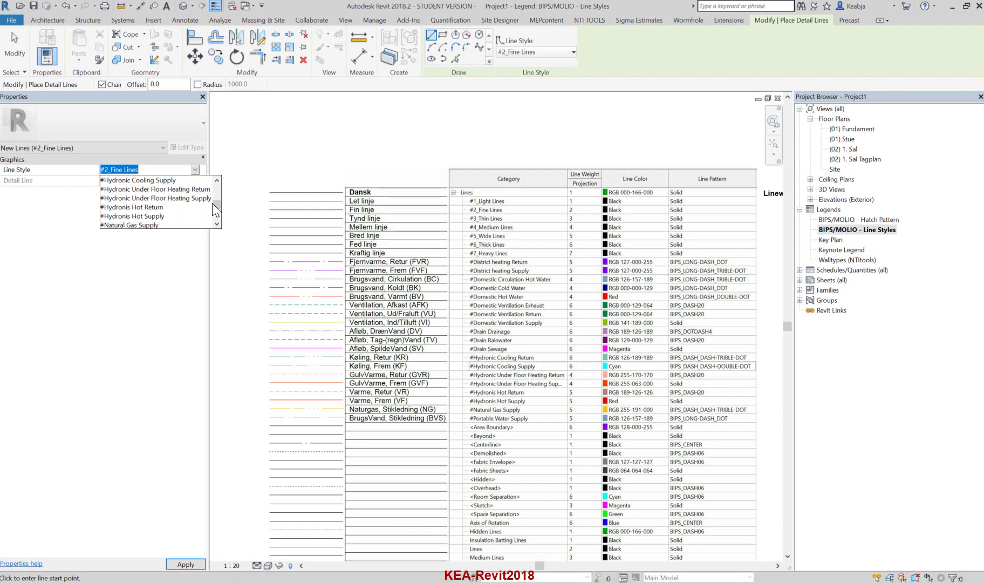
left_click_drag(214, 205, 213, 195)
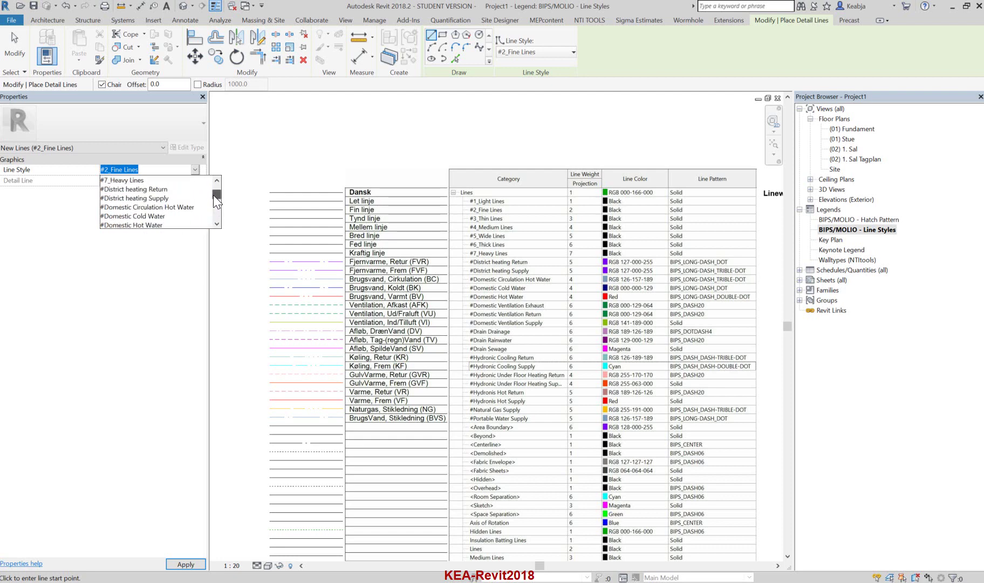
scroll(213, 195, "down", 1)
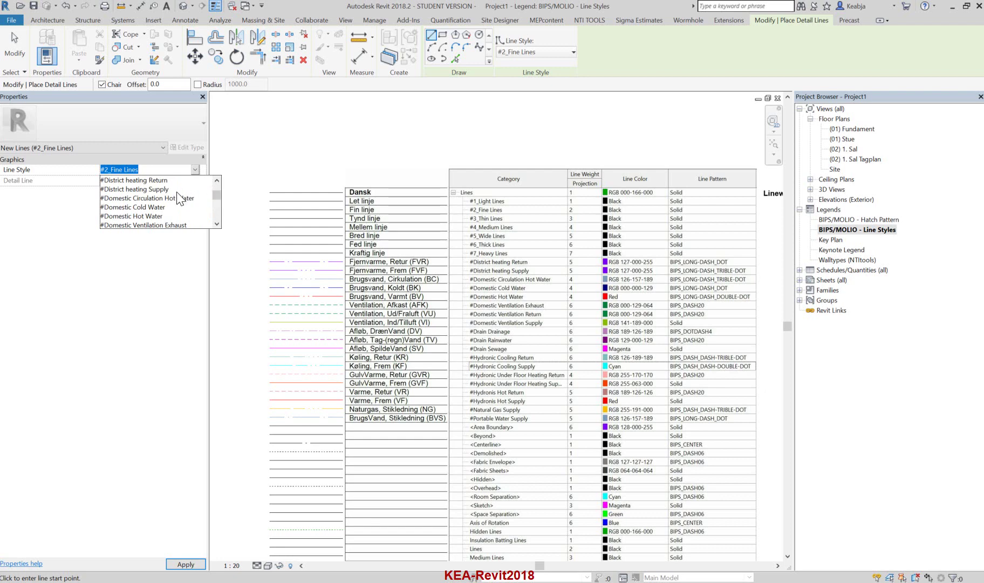
left_click(301, 138)
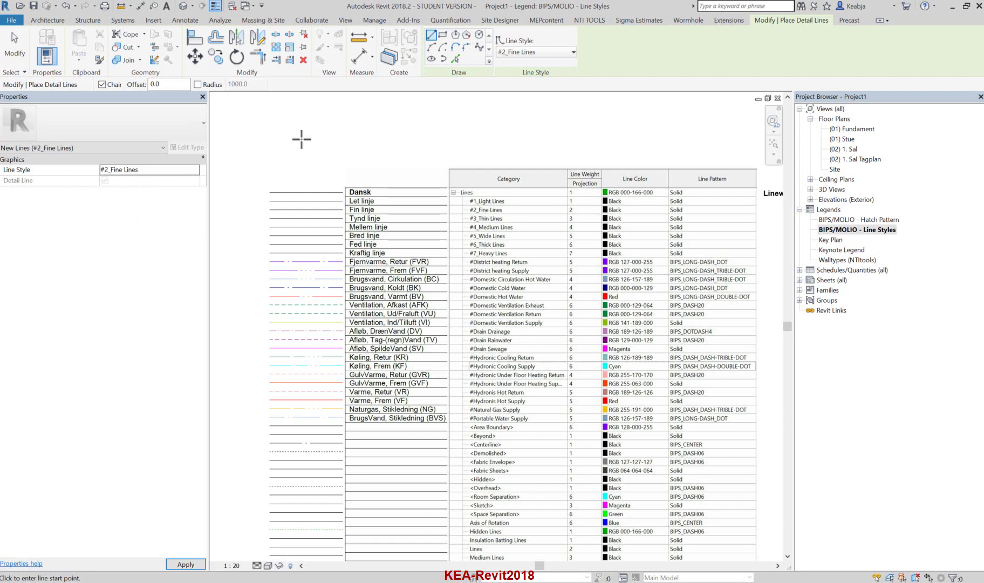
key("Escape")
key("Escape")
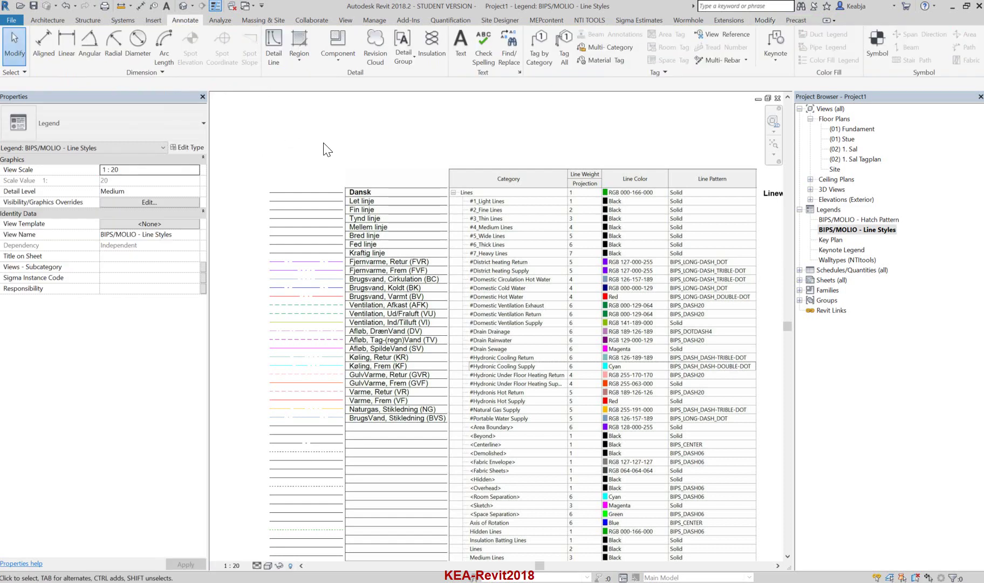
Expand Schedules/Quantities (all) and examine the columns of the #Door Schedule, #Window Schedule and Room Schedule
left_click(800, 270)
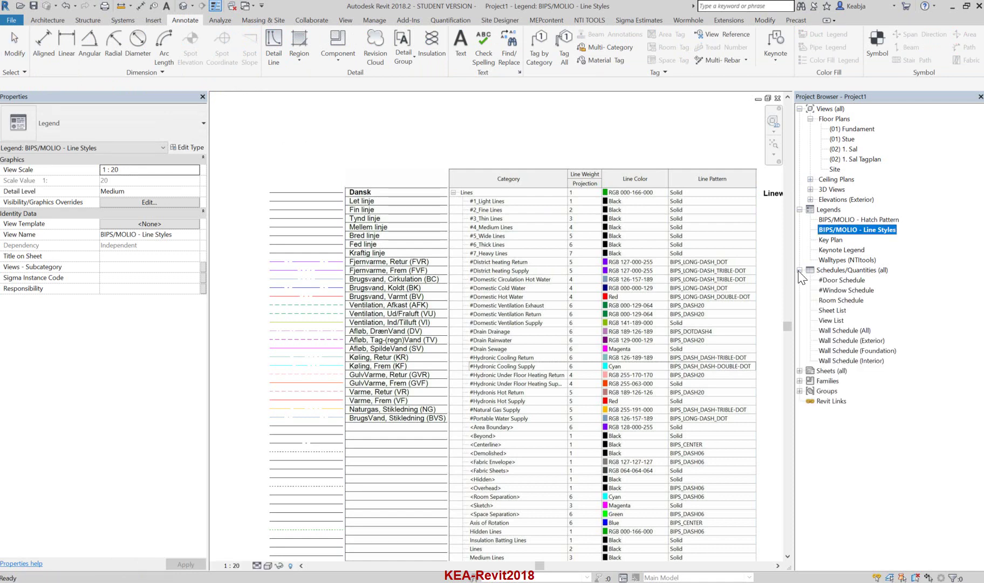
double_click(853, 280)
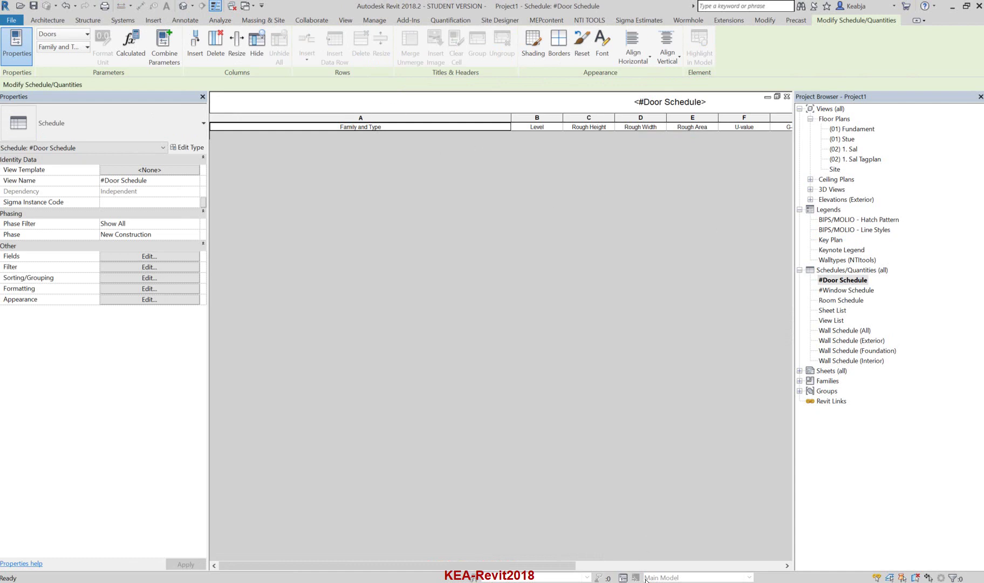
left_click_drag(554, 565, 753, 573)
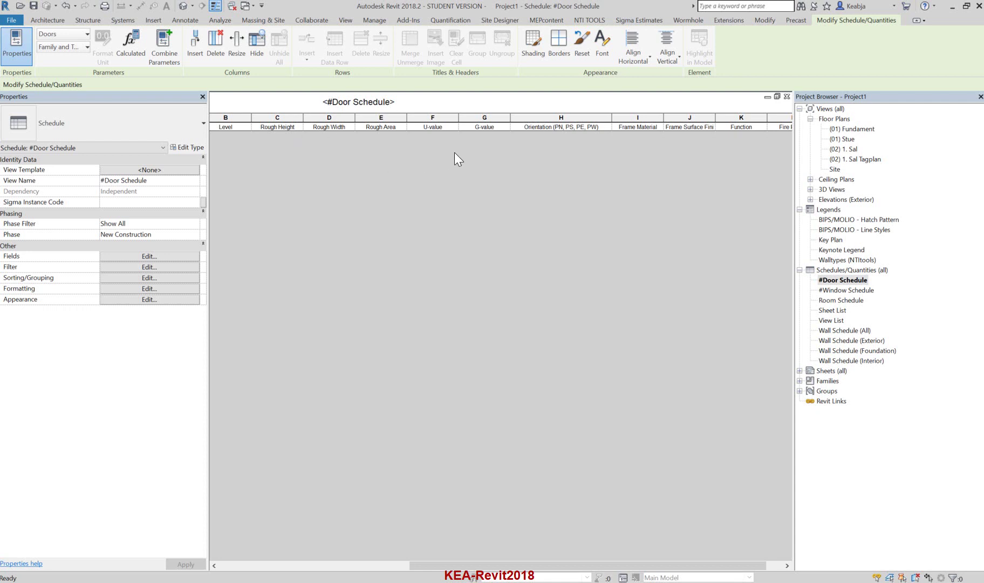
double_click(844, 291)
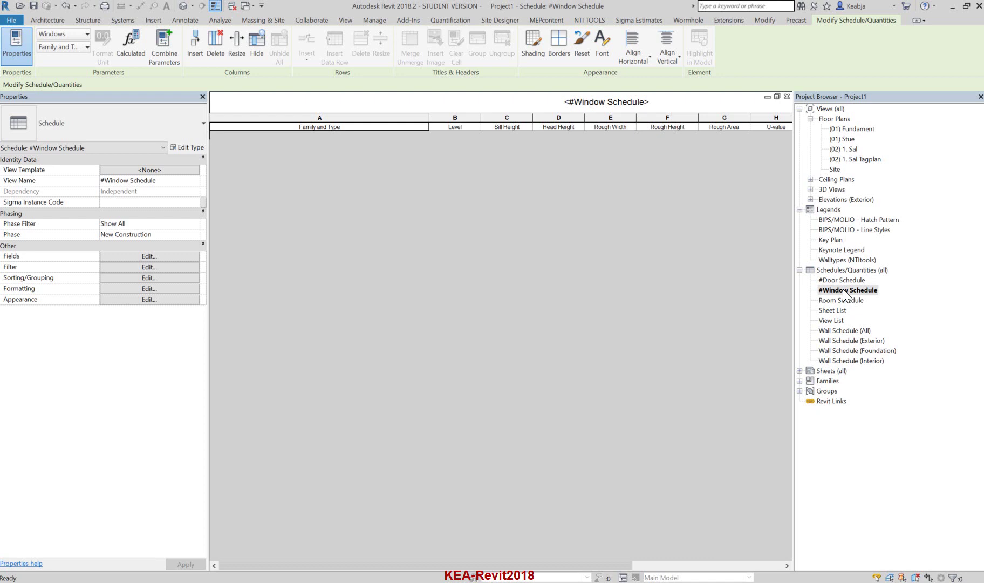
left_click(845, 300)
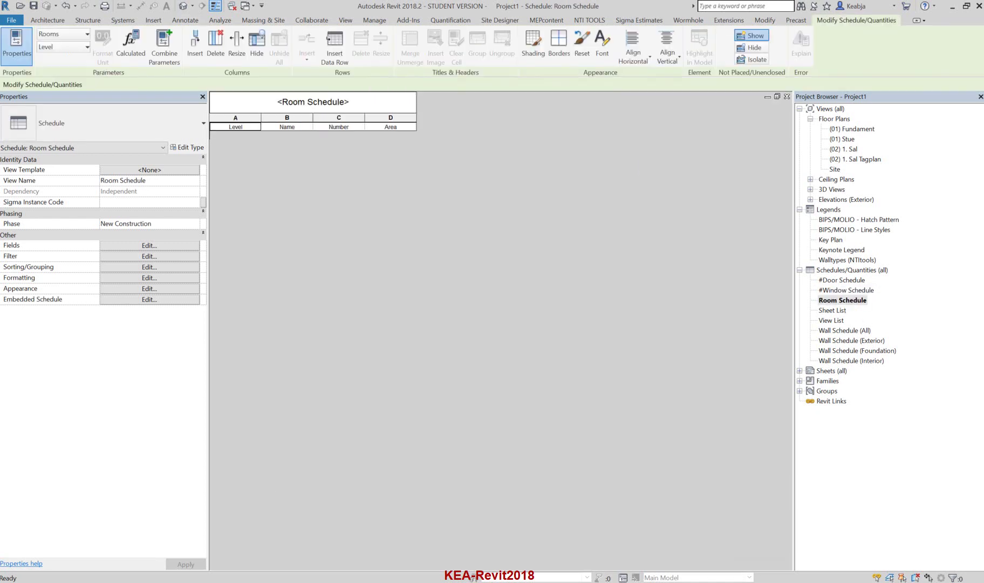
Examine the columns of the Sheet List and compare it with the View List schedule
double_click(836, 311)
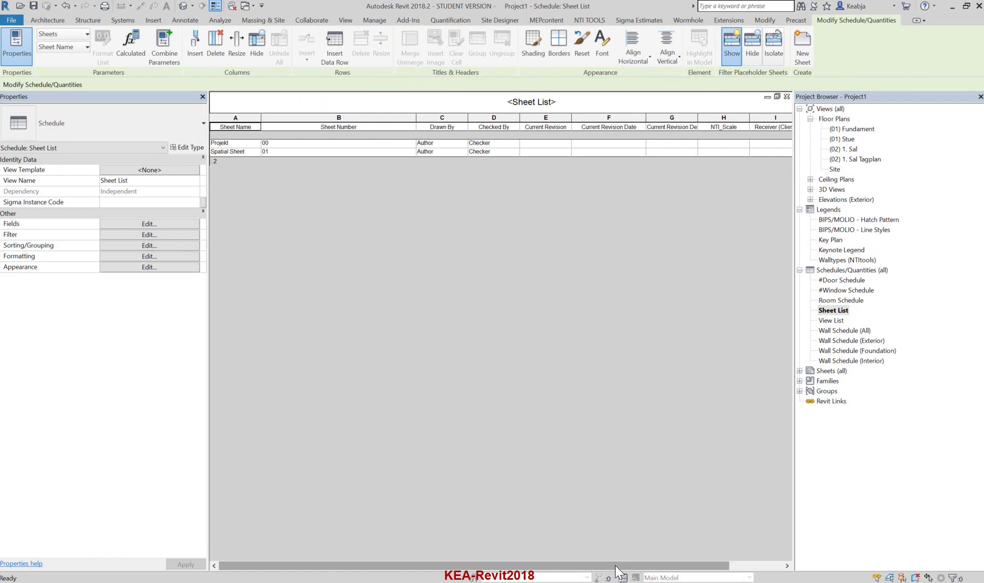
left_click_drag(624, 562, 723, 565)
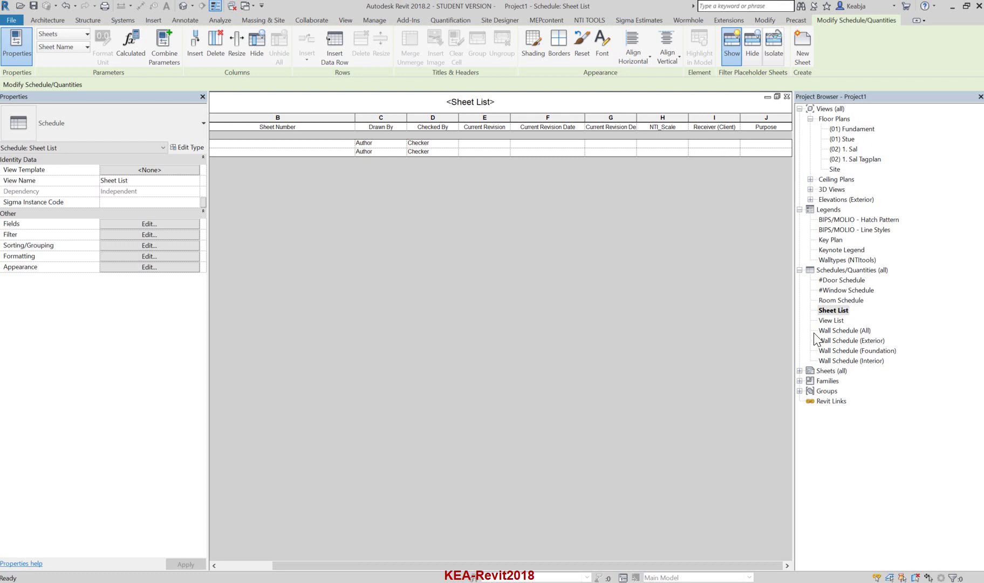
double_click(823, 322)
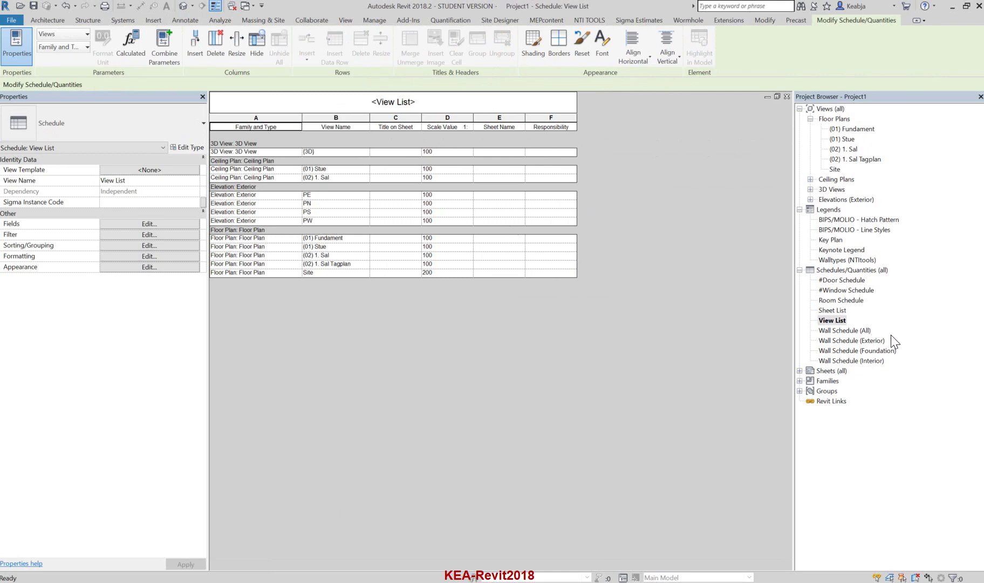
double_click(836, 311)
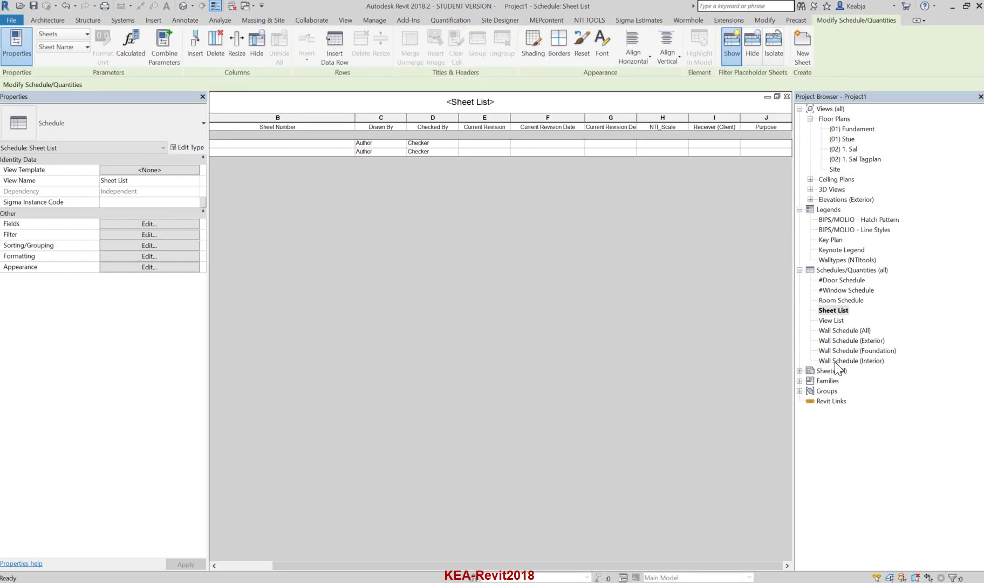
Examine the All, Exterior, Foundation and Interior wall schedules, checking the Function filter of the Exterior one without changing it
double_click(846, 330)
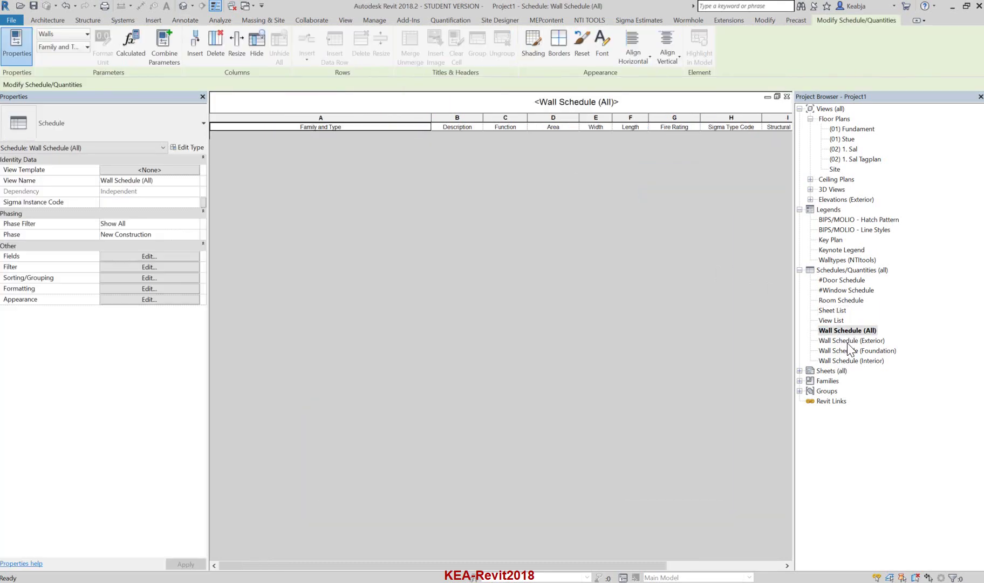
double_click(848, 342)
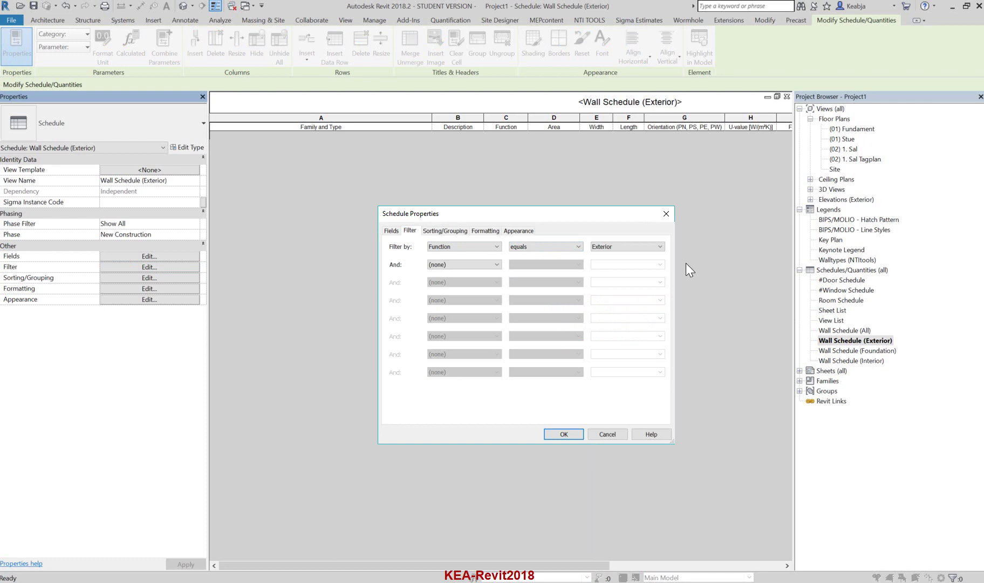
left_click(620, 433)
left_click(884, 352)
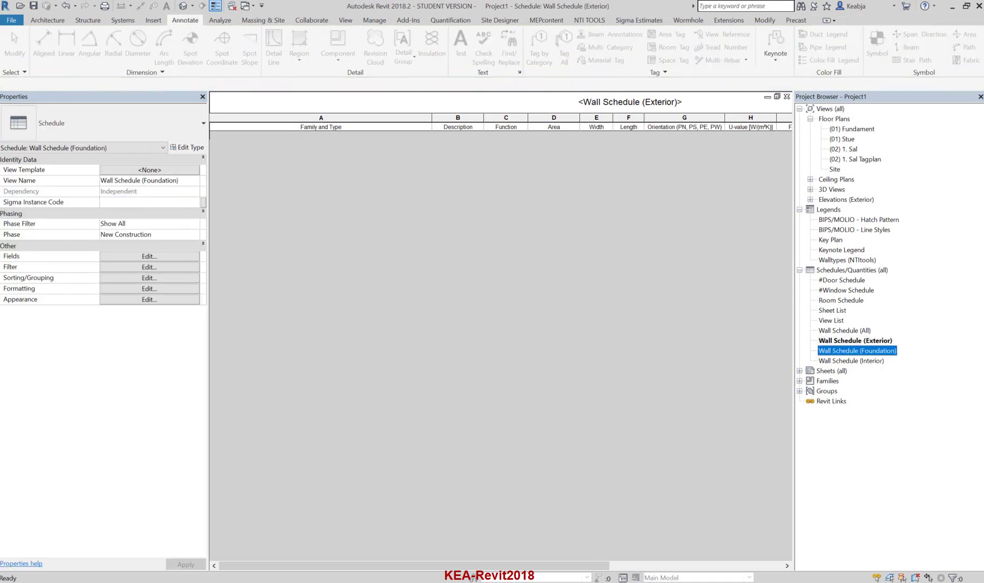
left_click(844, 361)
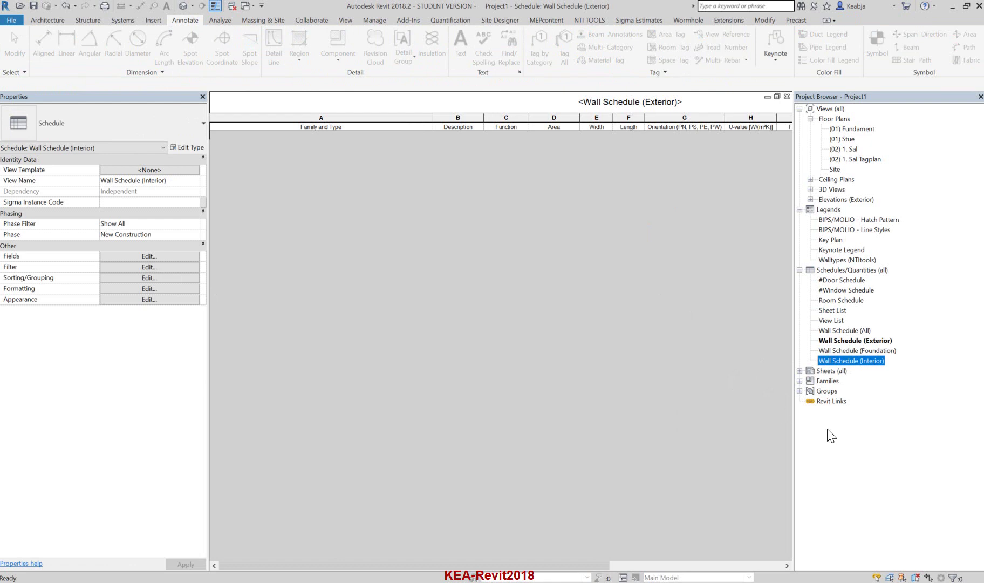
Expand Sheets (all), look over the 00 - Projekt sheet, and open the 01 - Spatial Sheet
left_click(800, 371)
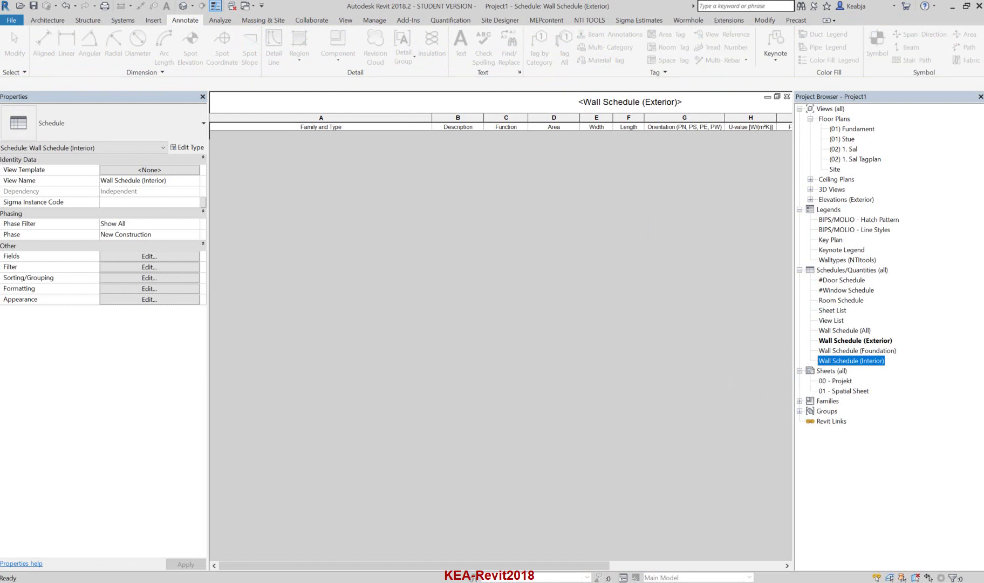
double_click(841, 380)
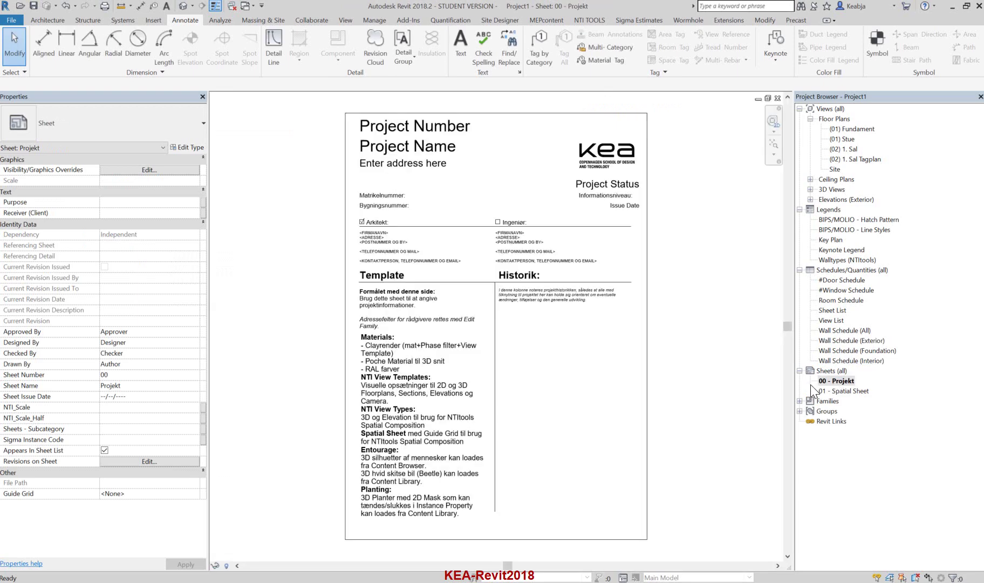
left_click(855, 391)
double_click(855, 390)
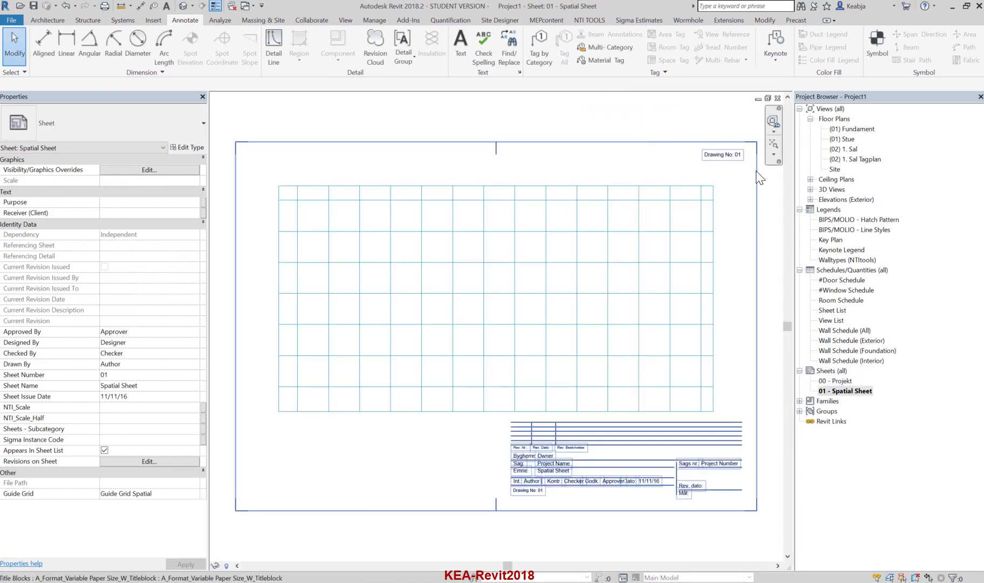
Change the Spatial Sheet's Sheet Number to 213d,ædølcøæzxlc and apply it
scroll(756, 162, "up", 3)
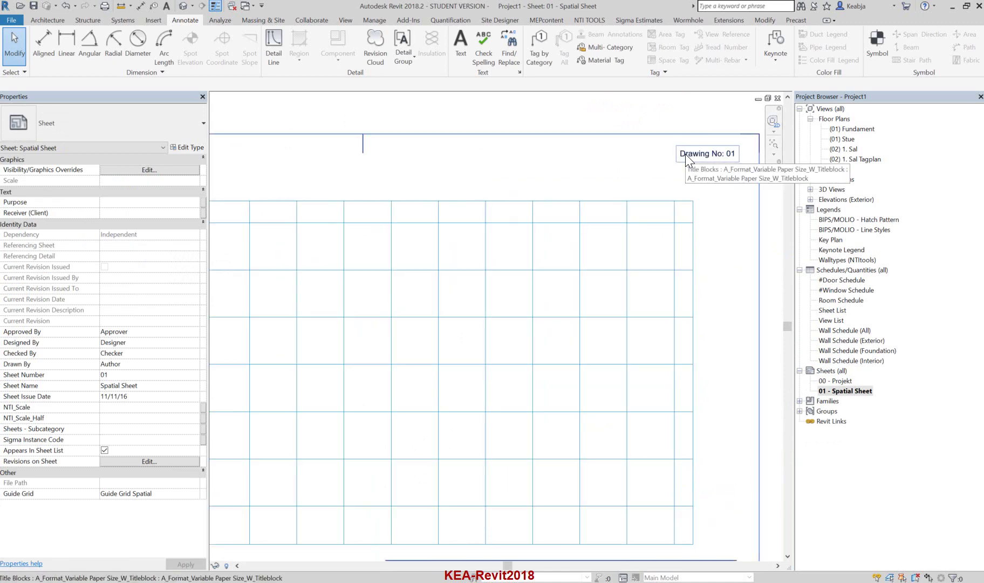
left_click(126, 375)
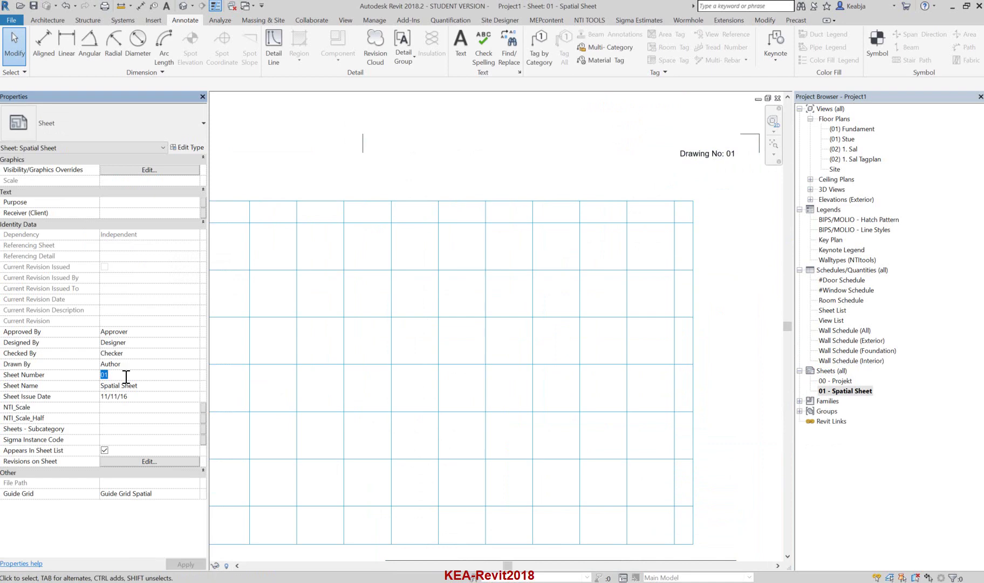
type("213d,ædlcøæzxlc")
left_click(191, 562)
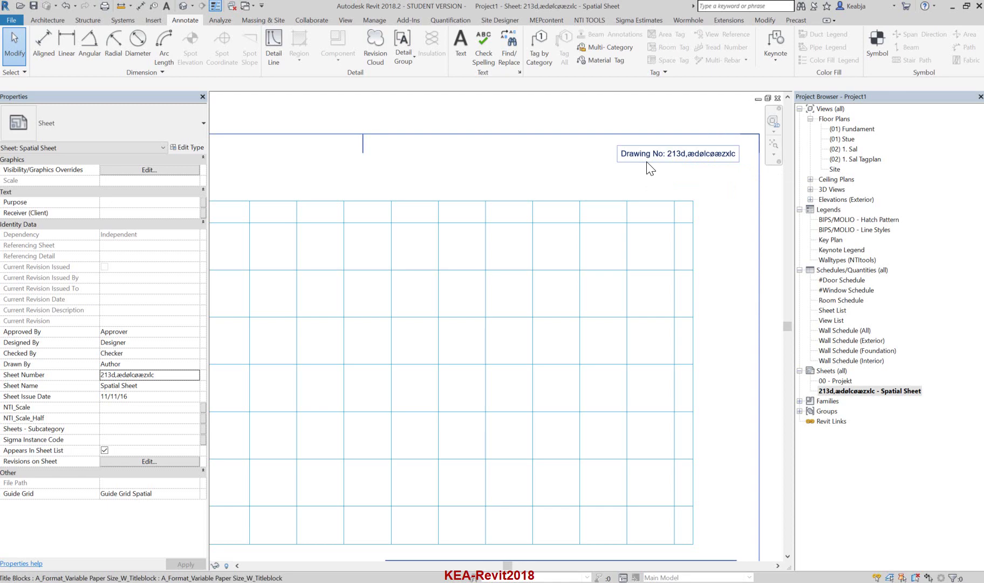
Inspect the Spatial Sheet's title block, checking the Drawing No field and the surrounding project fields
scroll(703, 224, "down", 4)
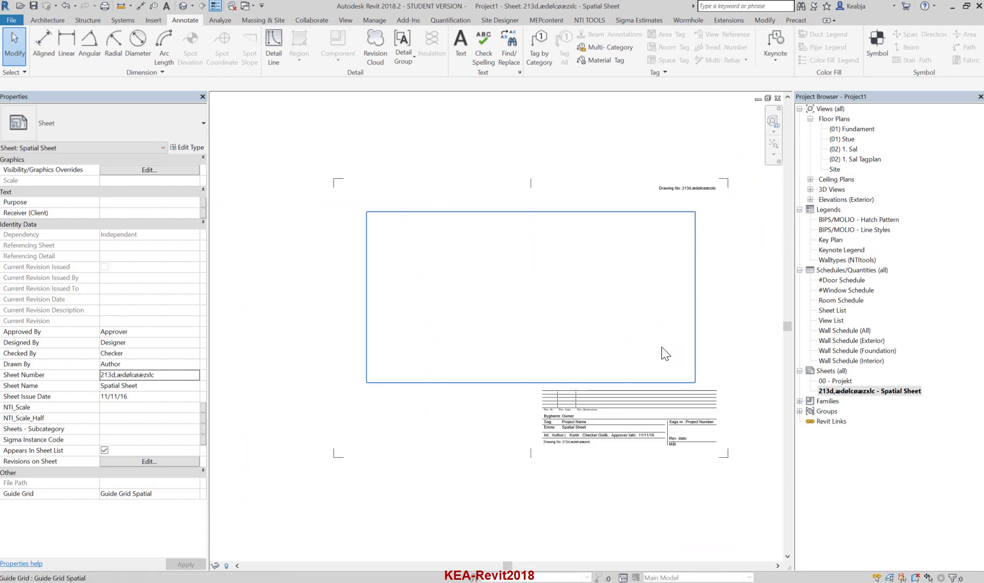
scroll(619, 464, "up", 6)
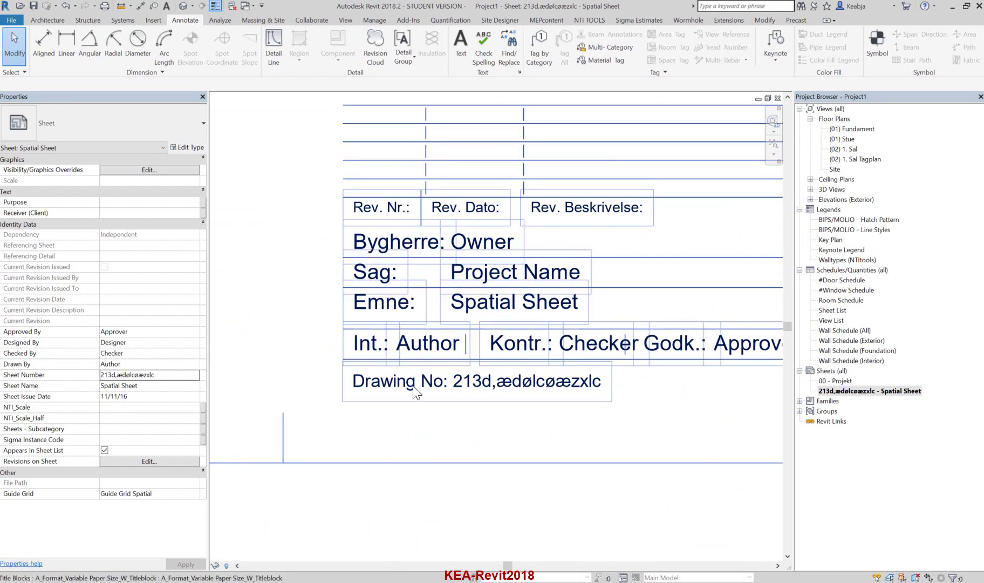
scroll(414, 392, "down", 3)
scroll(654, 446, "down", 1)
middle_click_drag(479, 409, 475, 406)
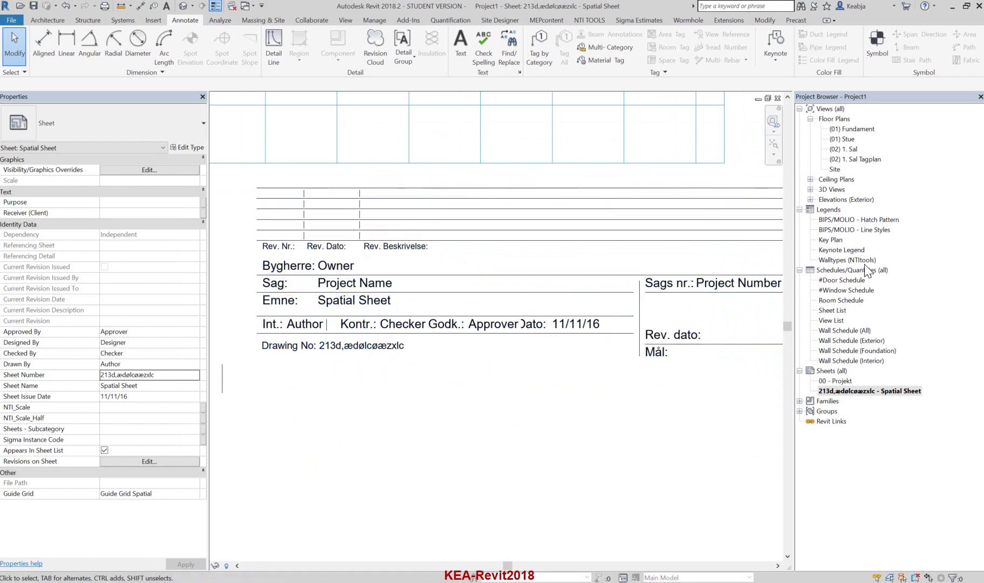
Open the 00 - Projekt sheet and examine its project header, logo, consultant address fields and template notes
double_click(839, 382)
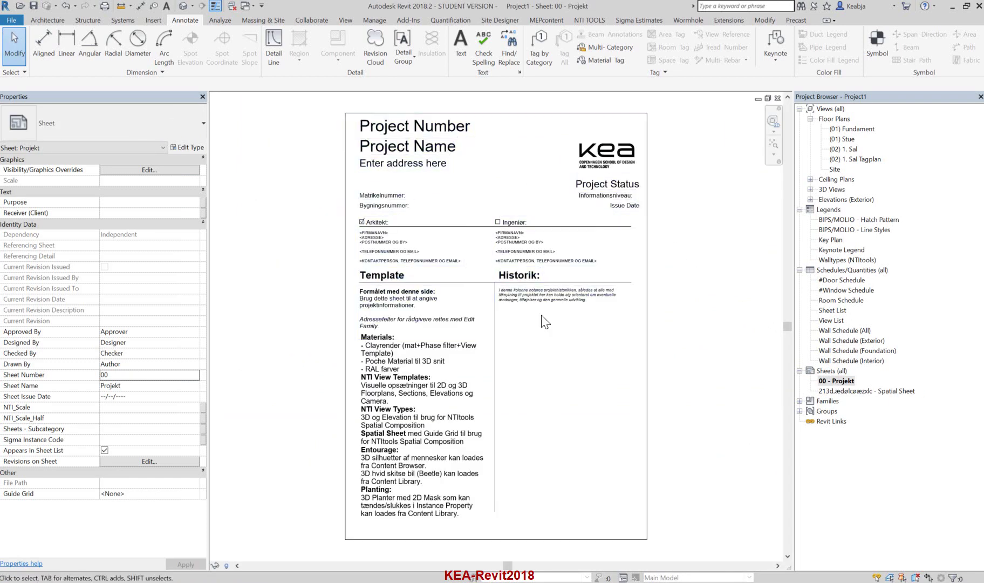
scroll(541, 319, "up", 4)
middle_click_drag(560, 320, 932, 492)
scroll(599, 326, "down", 2)
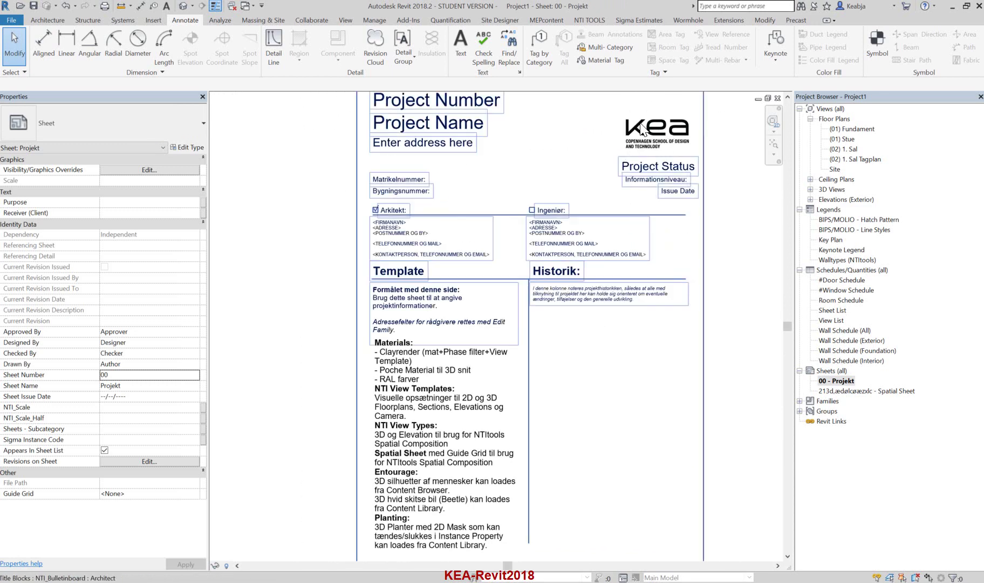
scroll(660, 138, "up", 1)
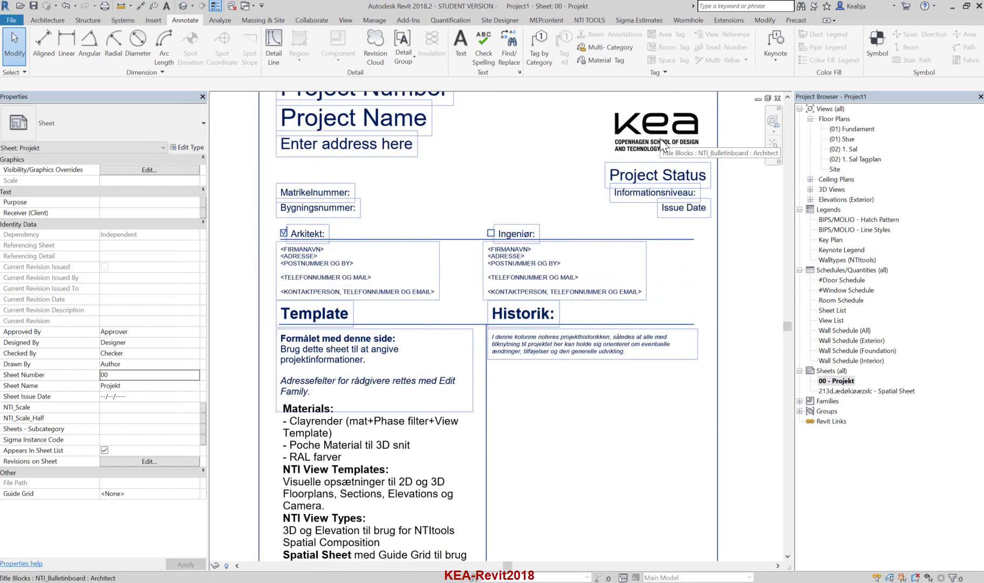
scroll(662, 143, "up", 1)
scroll(661, 140, "down", 1)
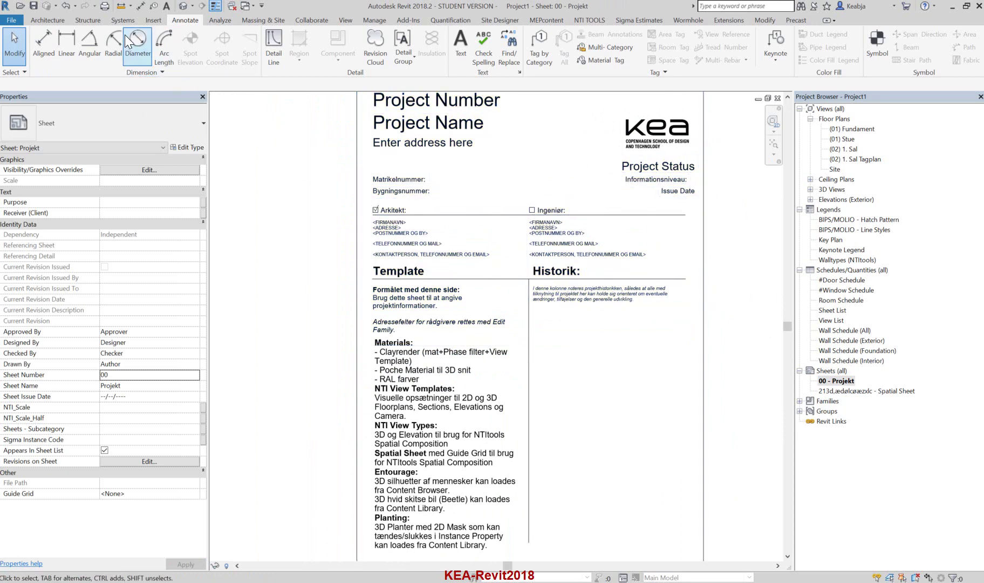
Review the Project Information parameters from the Text group through the Other group, and close them without making changes
left_click(374, 20)
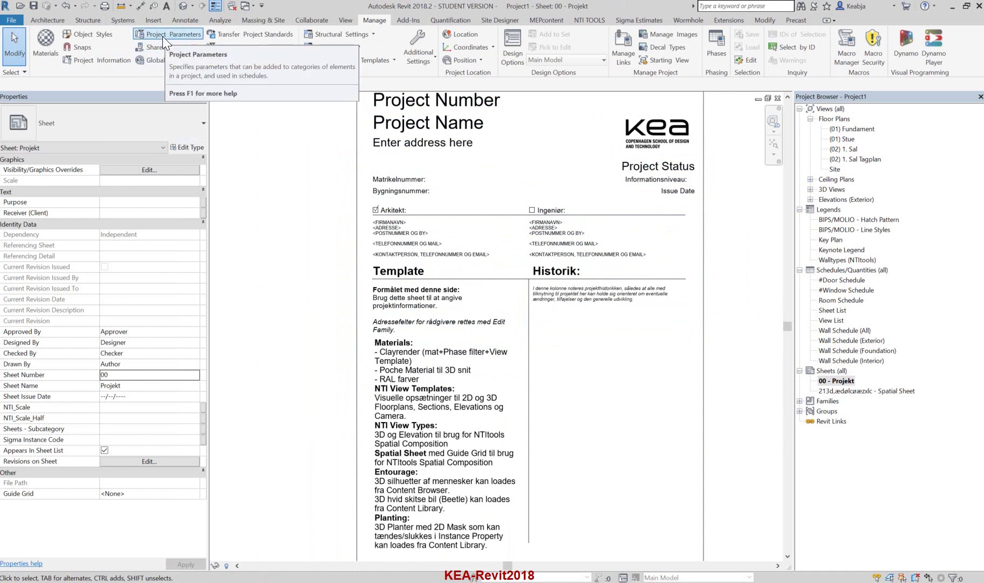
left_click(100, 59)
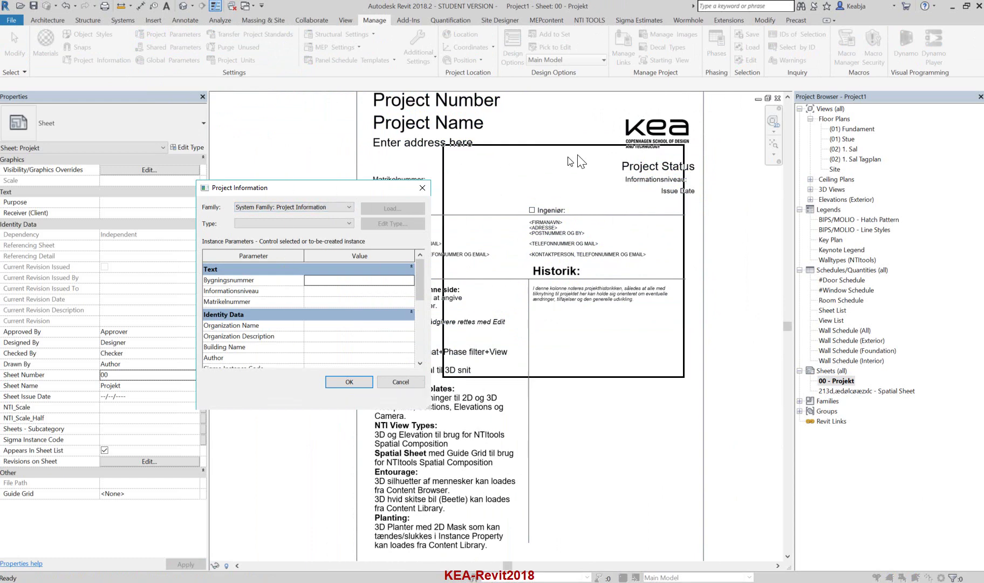
left_click_drag(580, 161, 677, 147)
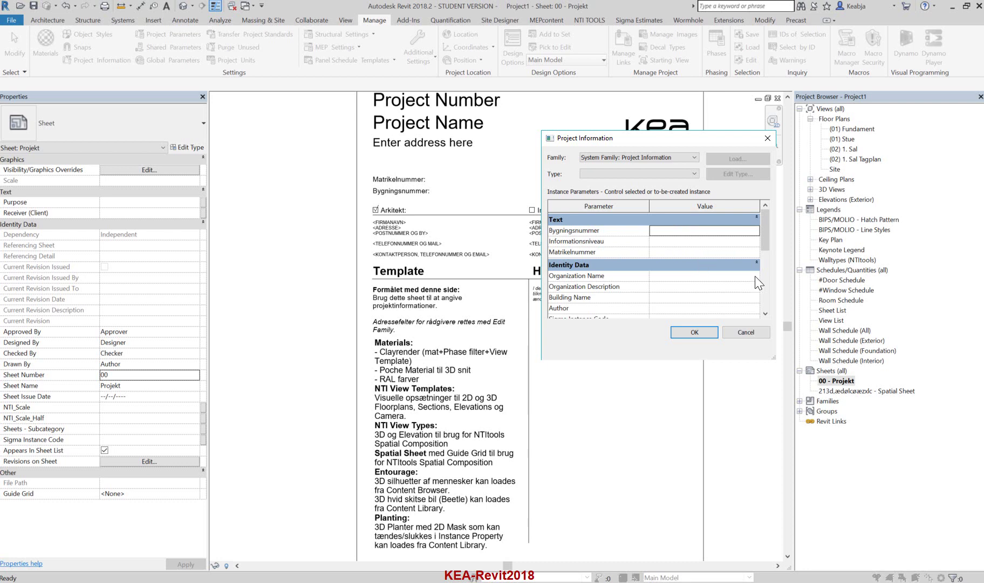
left_click_drag(764, 240, 760, 298)
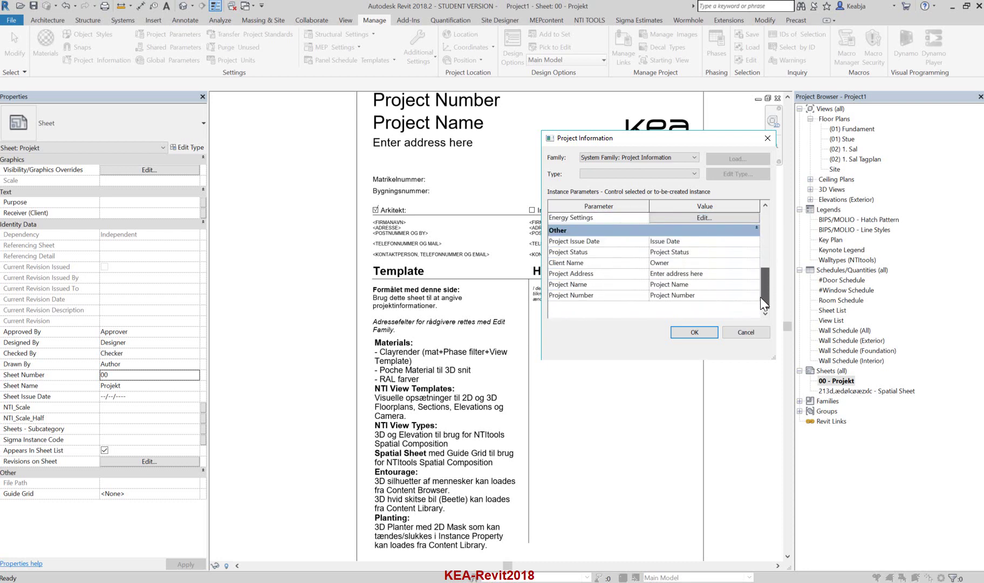
scroll(760, 297, "up", 5)
left_click(747, 332)
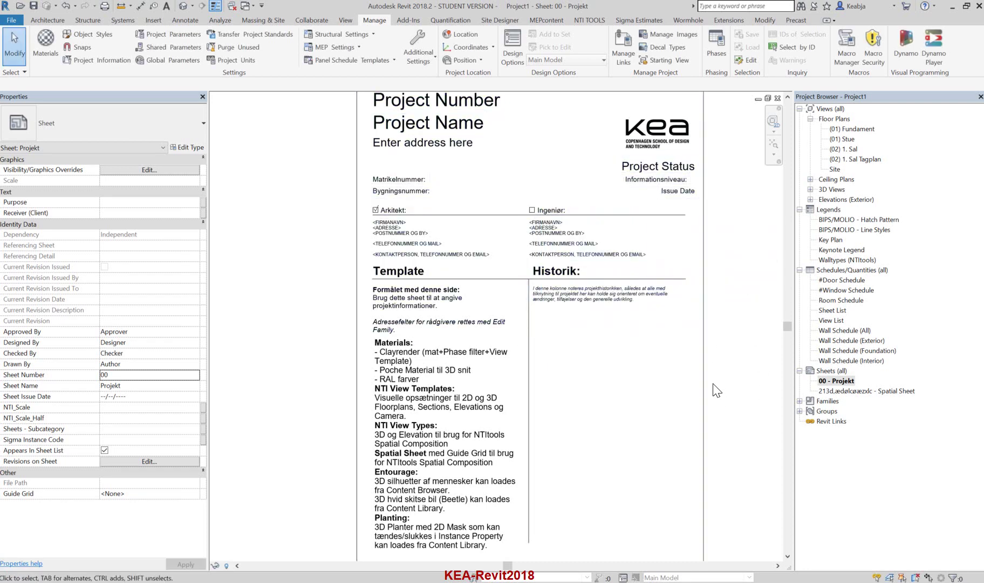
key("alt+Tab")
key("alt+Tab")
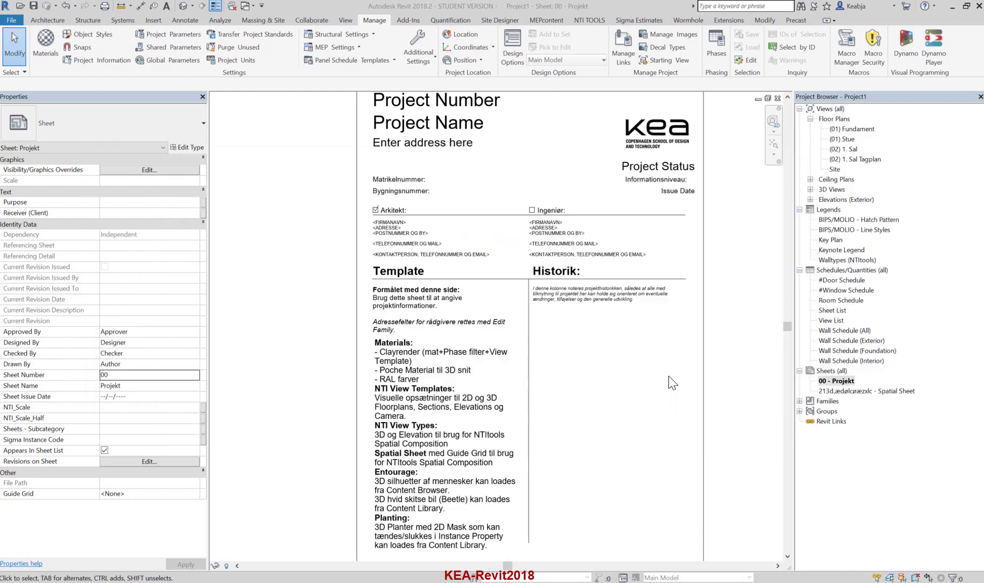